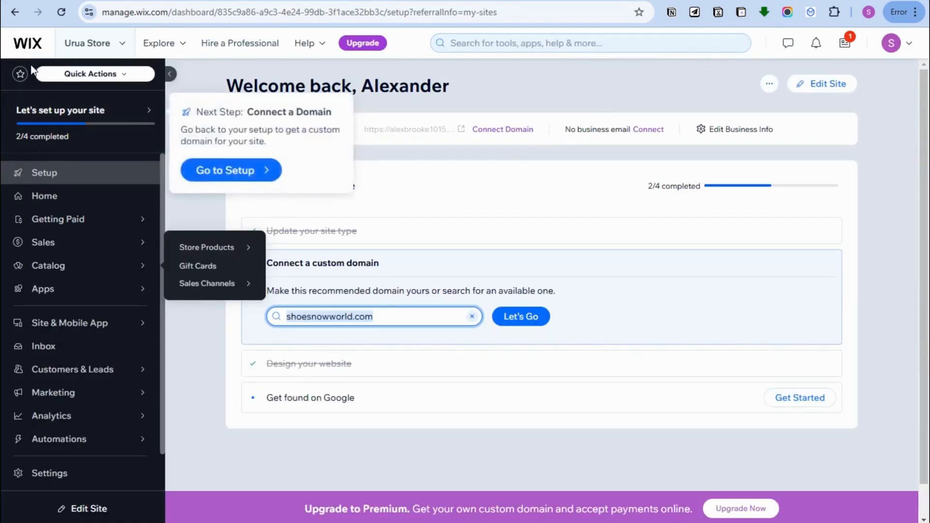
- Start a new website from the sites overview and choose to set it up without the AI chat
{"action": "left_click", "coordinate": [29, 54]}
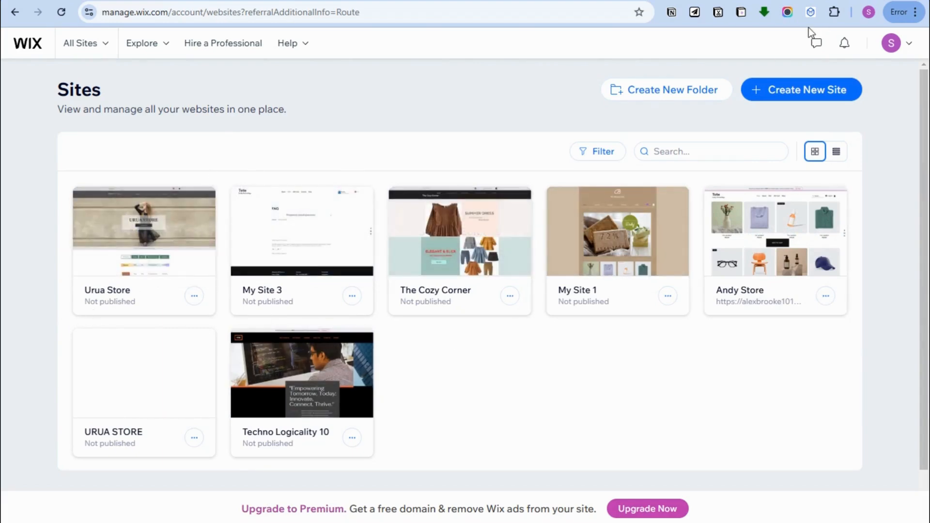
{"action": "left_click", "coordinate": [788, 97]}
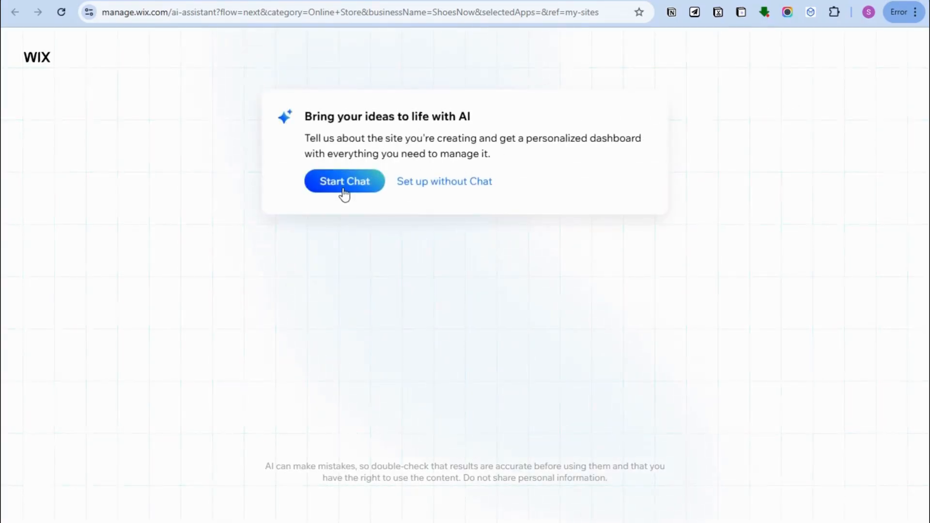
{"action": "left_click", "coordinate": [463, 184]}
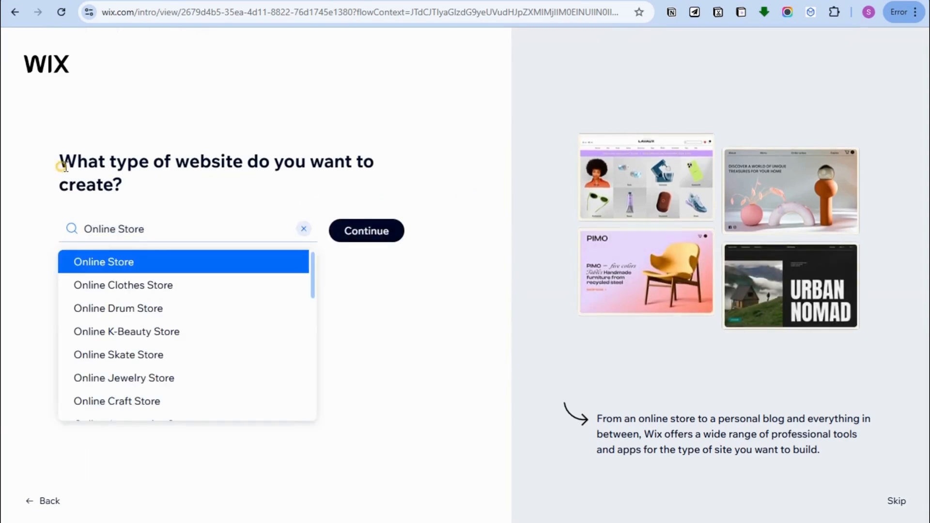
- Choose Repair Service as the type of website and continue
{"action": "left_click_drag", "start_coordinate": [59, 162], "coordinate": [194, 175]}
{"action": "triple_click", "coordinate": [203, 226]}
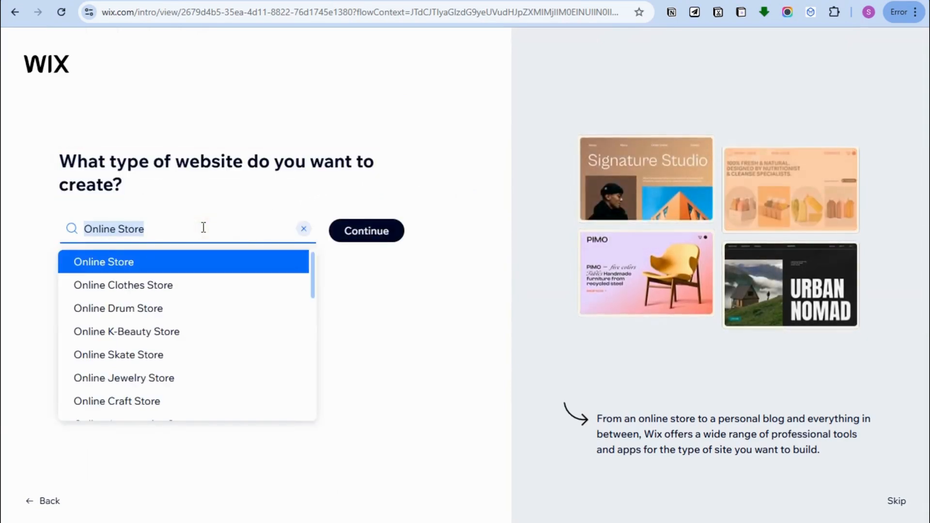
{"action": "type", "text": "serv"}
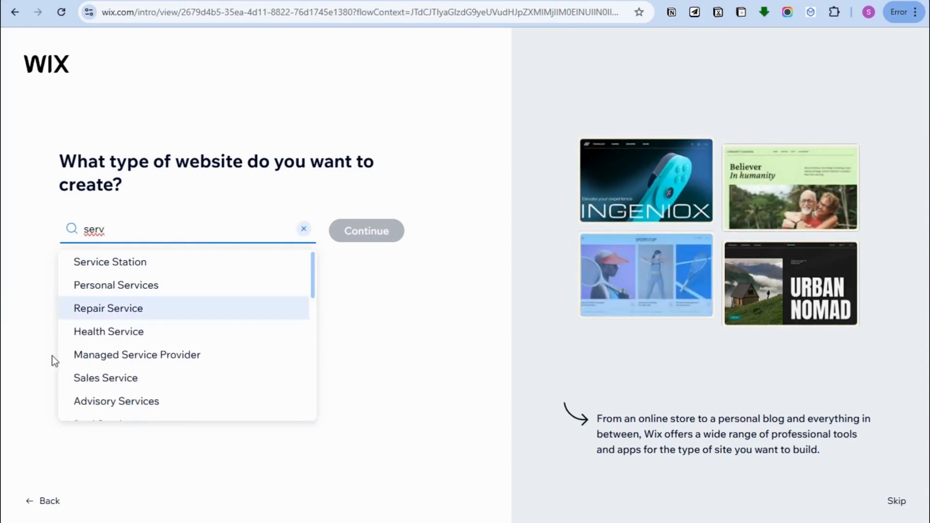
{"action": "left_click", "coordinate": [125, 310]}
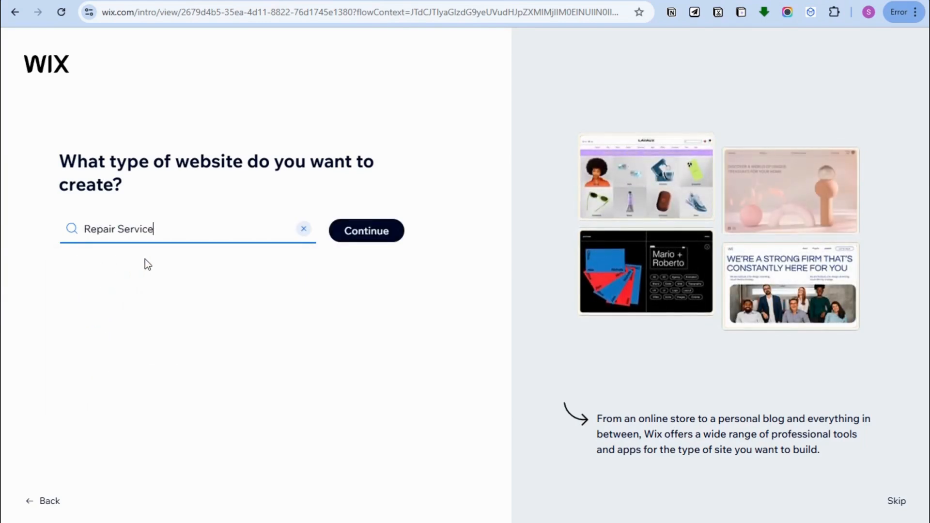
{"action": "left_click", "coordinate": [354, 239]}
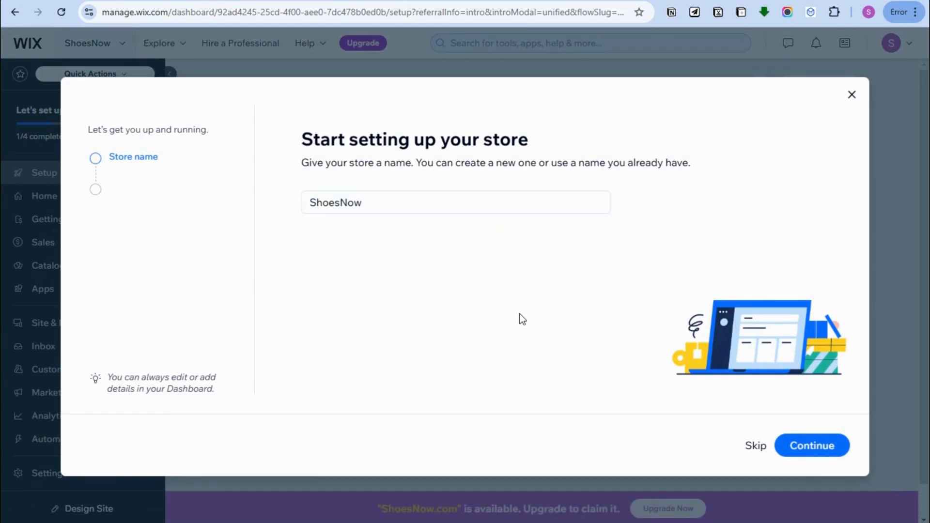
- Name the store RepairItNow and continue to the next setup question
{"action": "left_click_drag", "start_coordinate": [305, 201], "coordinate": [418, 211]}
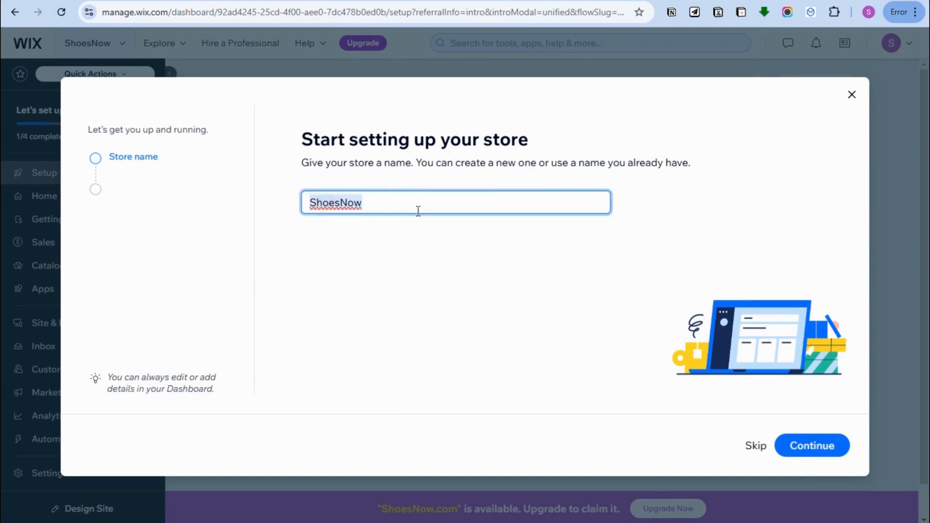
{"action": "type", "text": "S"}
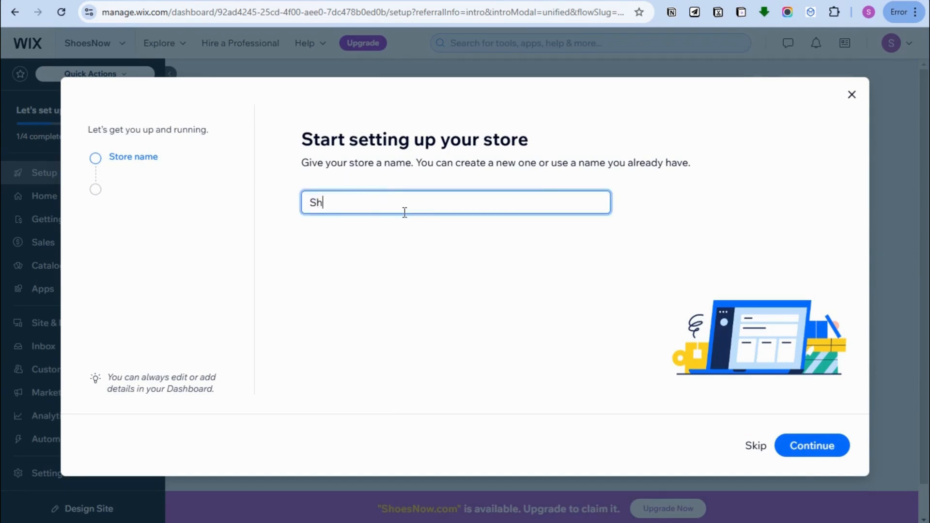
{"action": "key", "text": "BackSpace"}
{"action": "type", "text": "RepairIT N"}
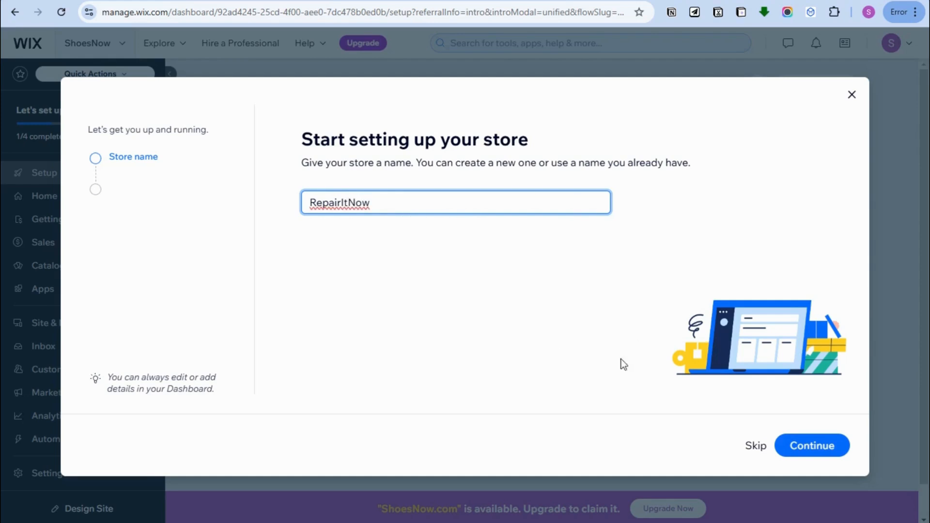
{"action": "left_click", "coordinate": [804, 456]}
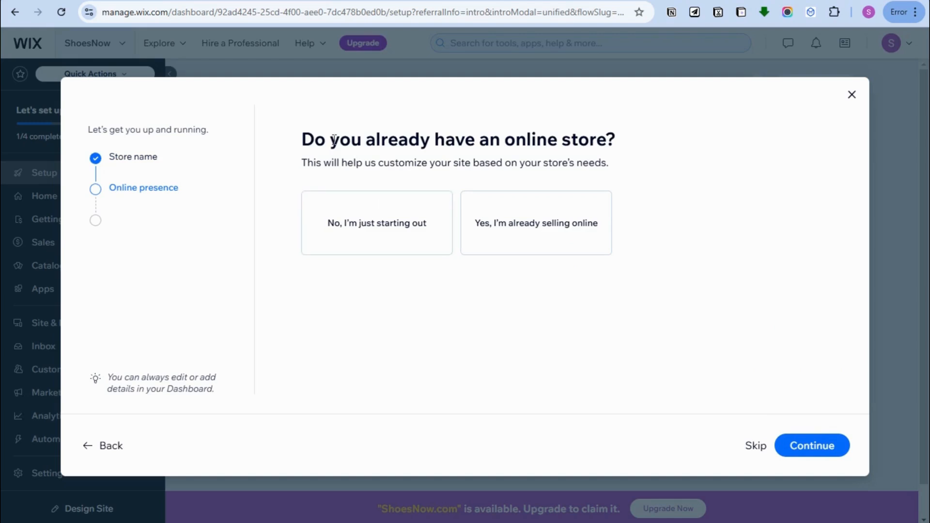
- Answer that the online store is just starting out and that it will sell Services
{"action": "left_click", "coordinate": [355, 237]}
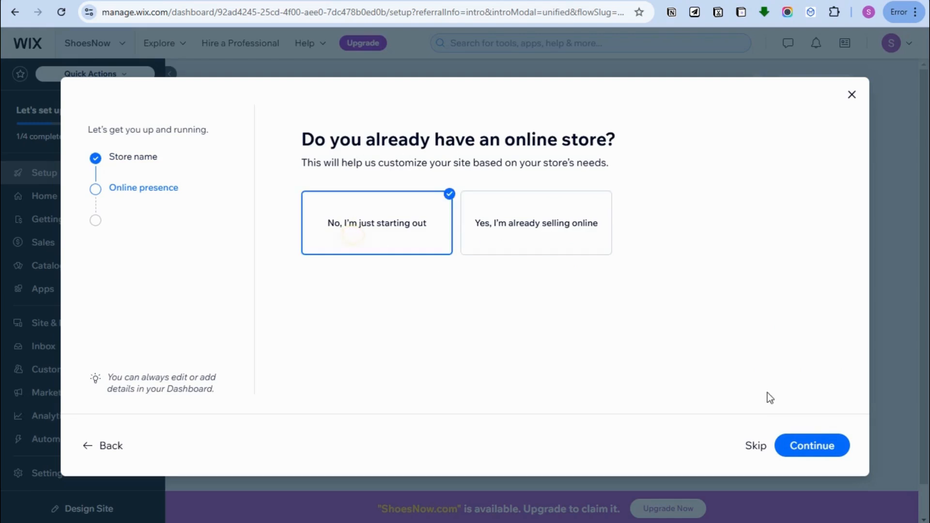
{"action": "left_click", "coordinate": [800, 447]}
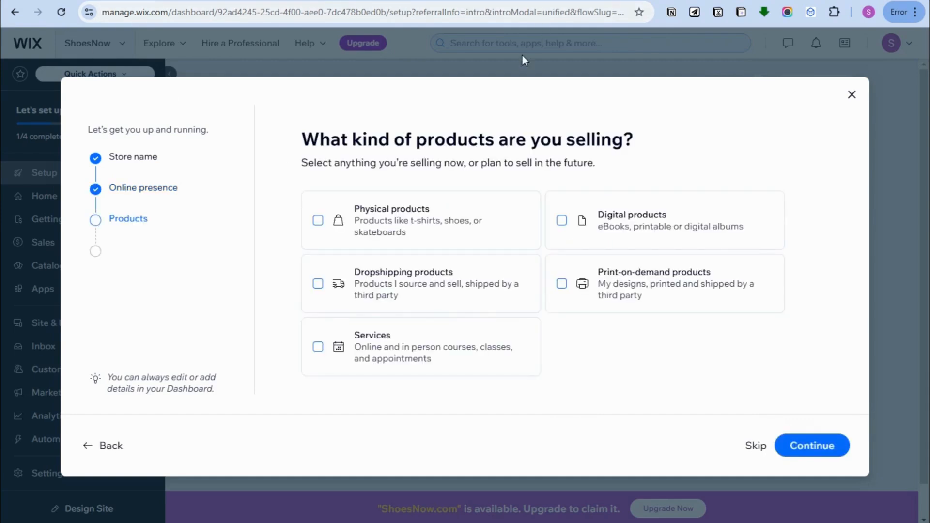
{"action": "left_click_drag", "start_coordinate": [301, 140], "coordinate": [634, 143]}
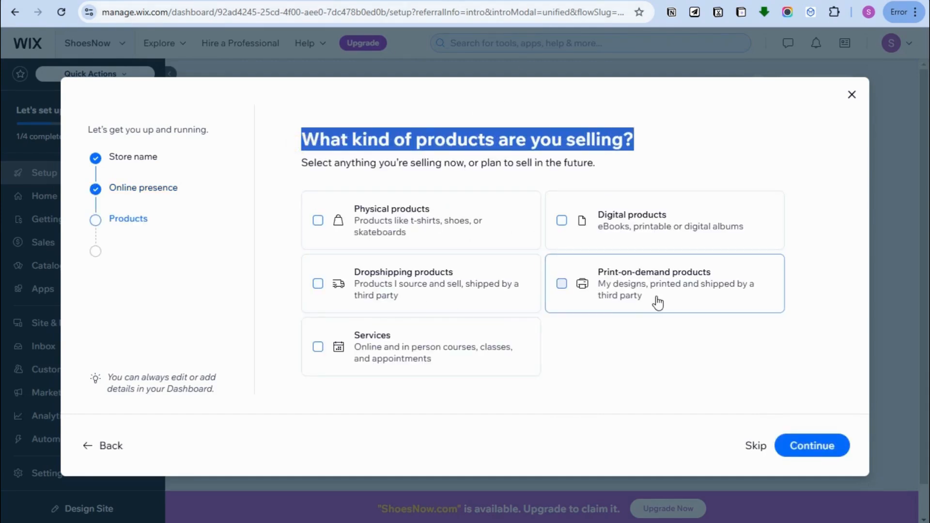
{"action": "left_click", "coordinate": [365, 344]}
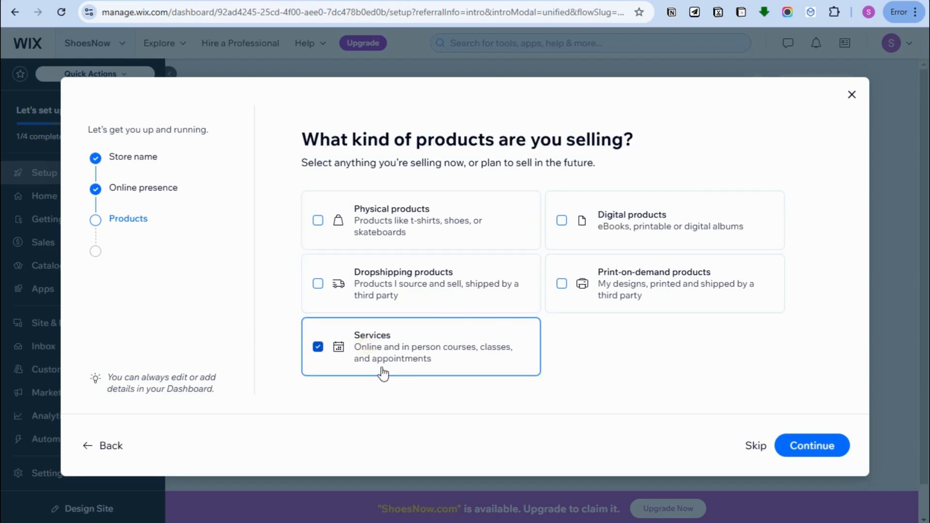
{"action": "left_click", "coordinate": [838, 458]}
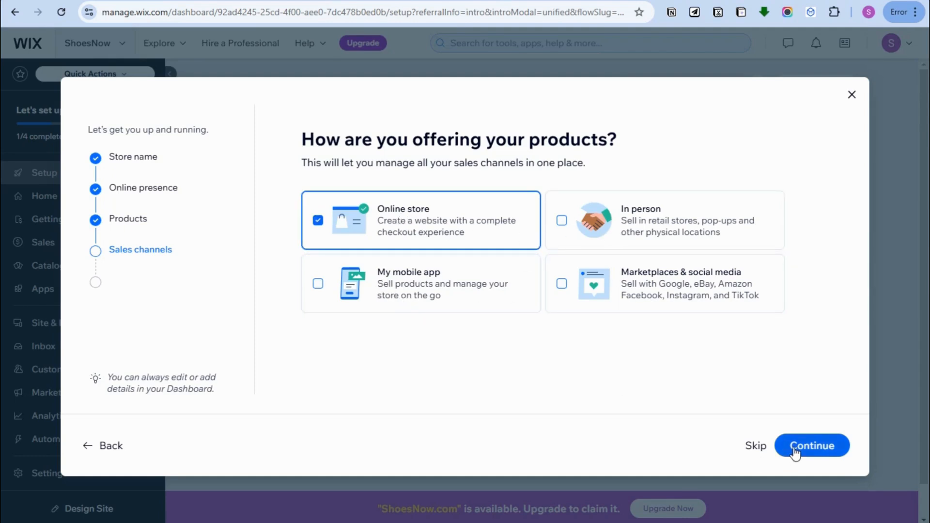
- Skip the sales channels question and finish the setup by continuing to the dashboard
{"action": "left_click", "coordinate": [756, 447]}
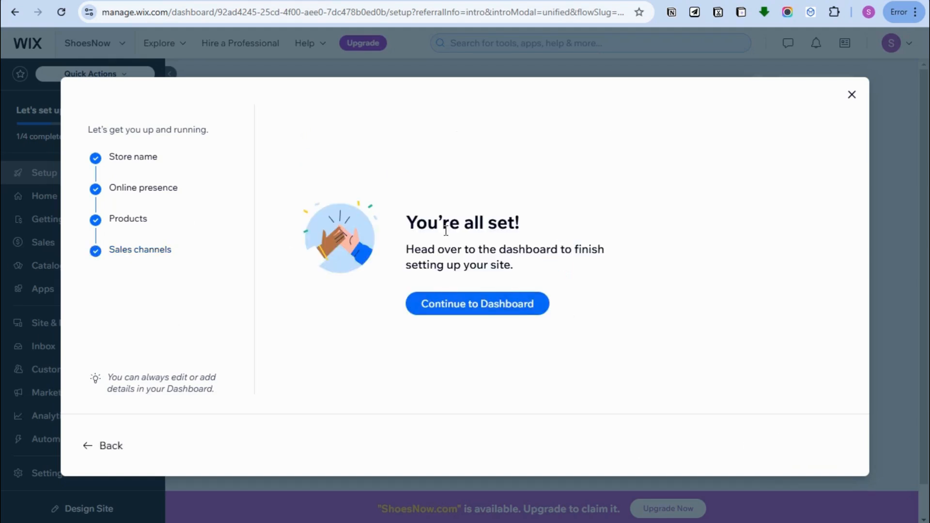
{"action": "left_click", "coordinate": [490, 309]}
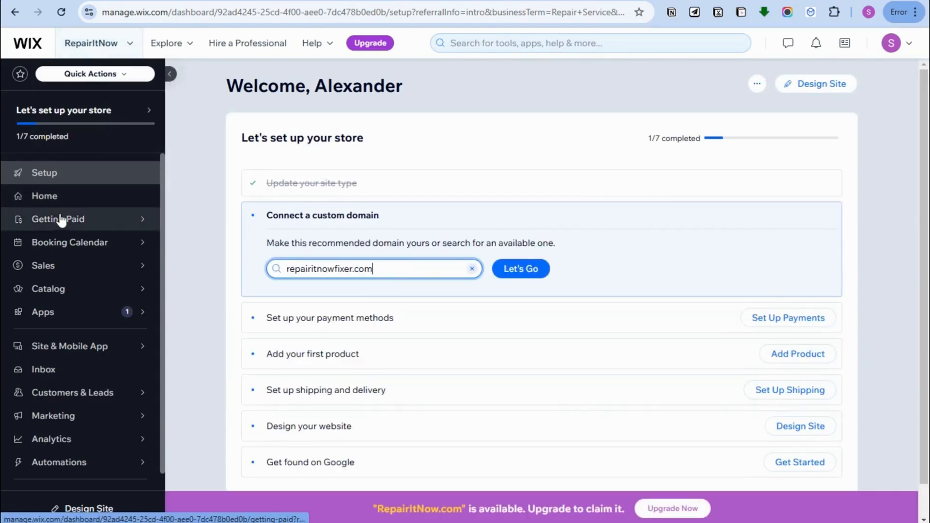
{"action": "mouse_move", "coordinate": [62, 221]}
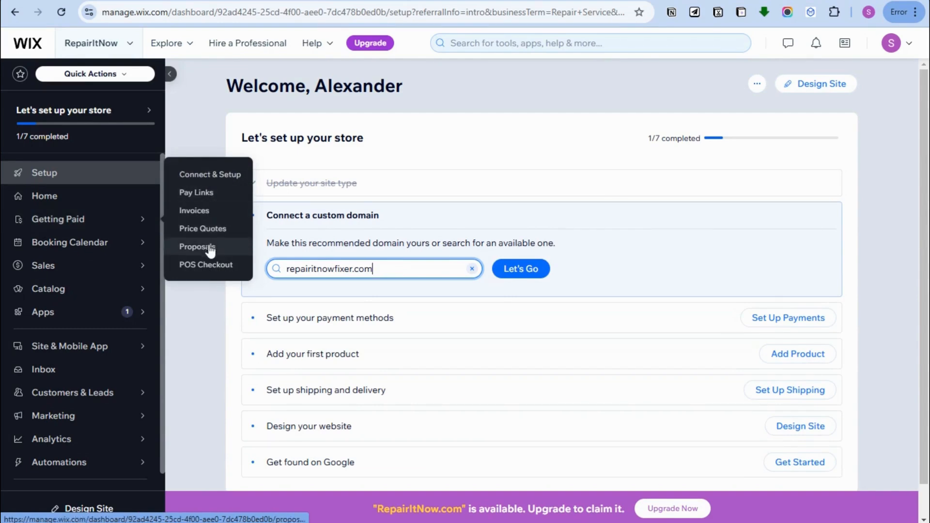
{"action": "mouse_move", "coordinate": [94, 241]}
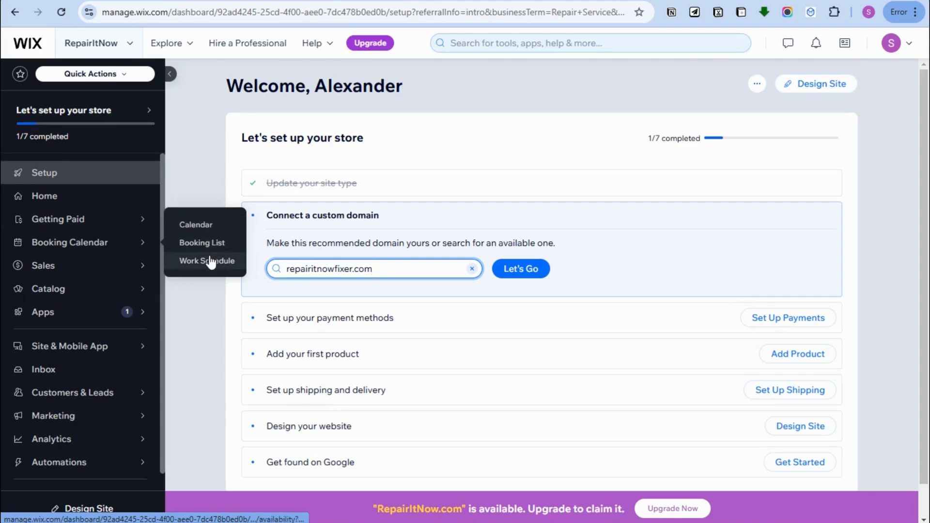
{"action": "mouse_move", "coordinate": [38, 268]}
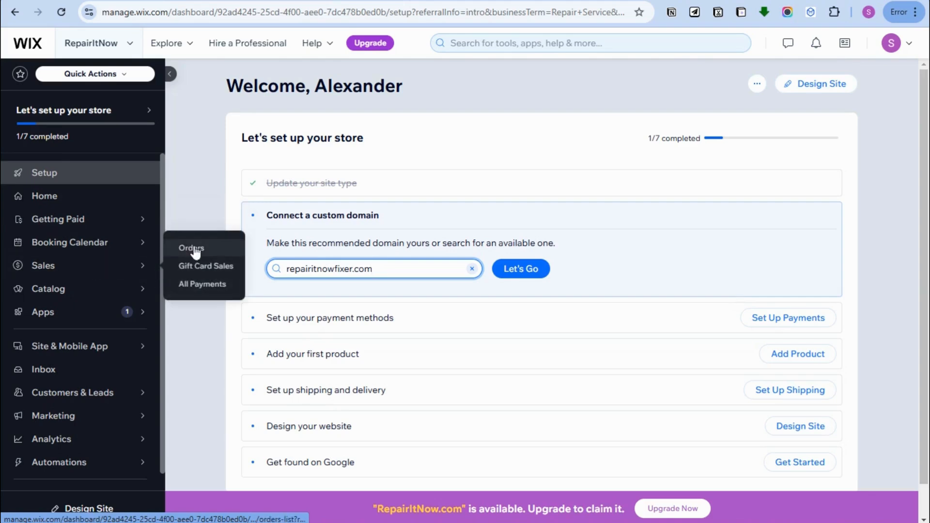
{"action": "mouse_move", "coordinate": [96, 292]}
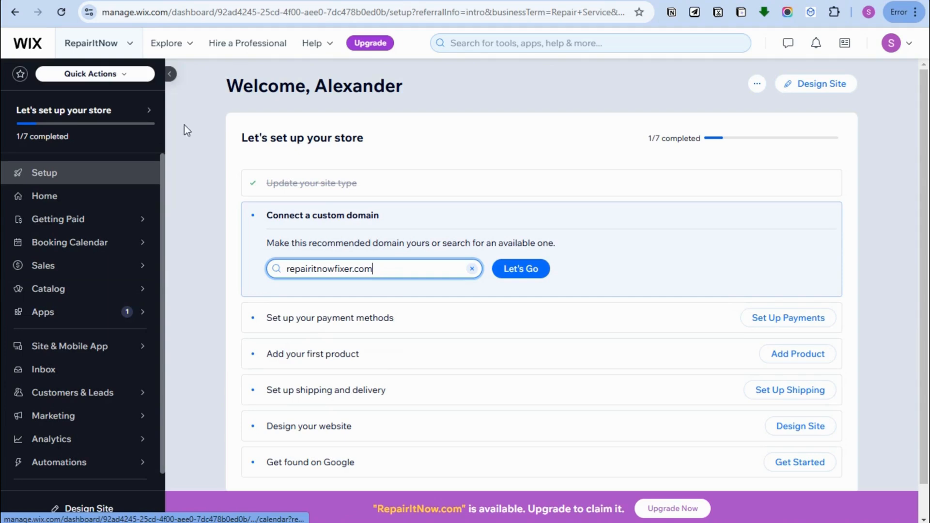
- Begin designing the site by choosing to customize a template instead of generating a design with AI
{"action": "left_click", "coordinate": [836, 87]}
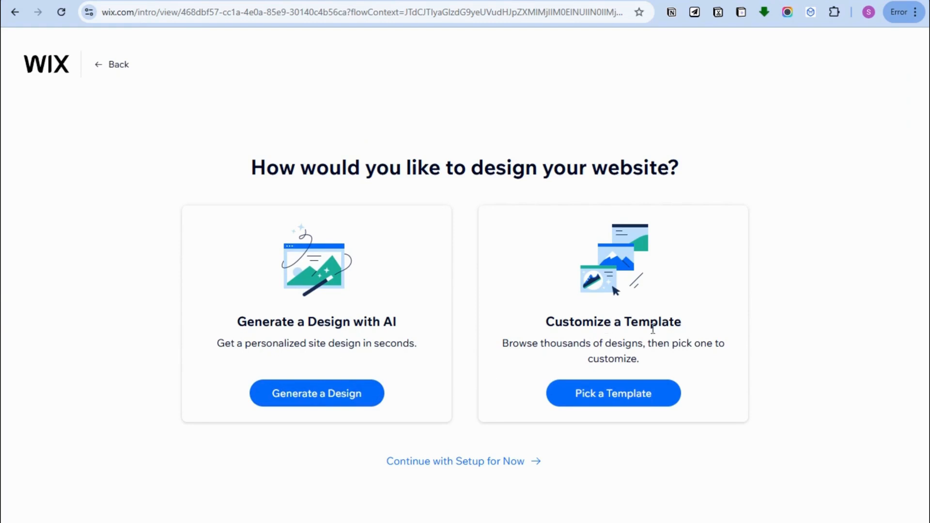
{"action": "left_click", "coordinate": [610, 392]}
{"action": "left_click", "coordinate": [609, 401]}
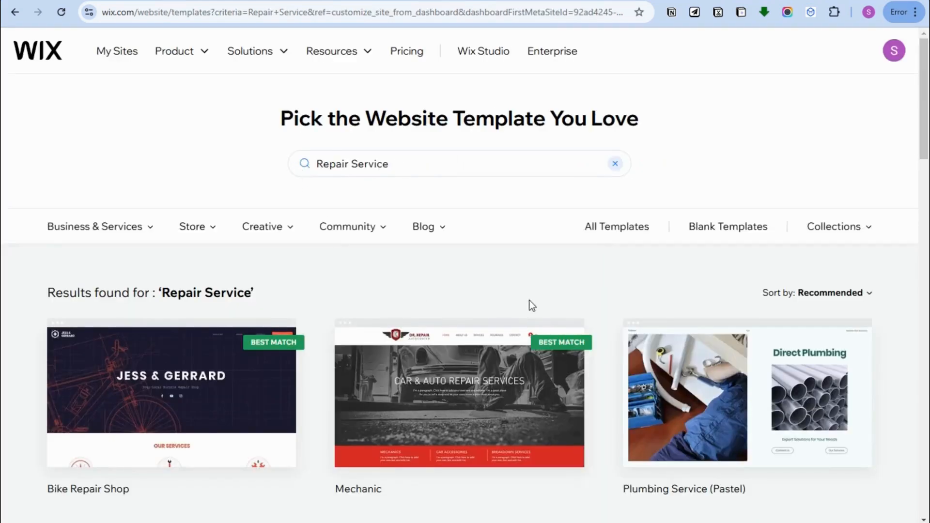
- Browse the Repair Service templates and open the best-match Mechanic template for editing
{"action": "scroll", "coordinate": [529, 300], "scroll_direction": "down", "scroll_amount": 5}
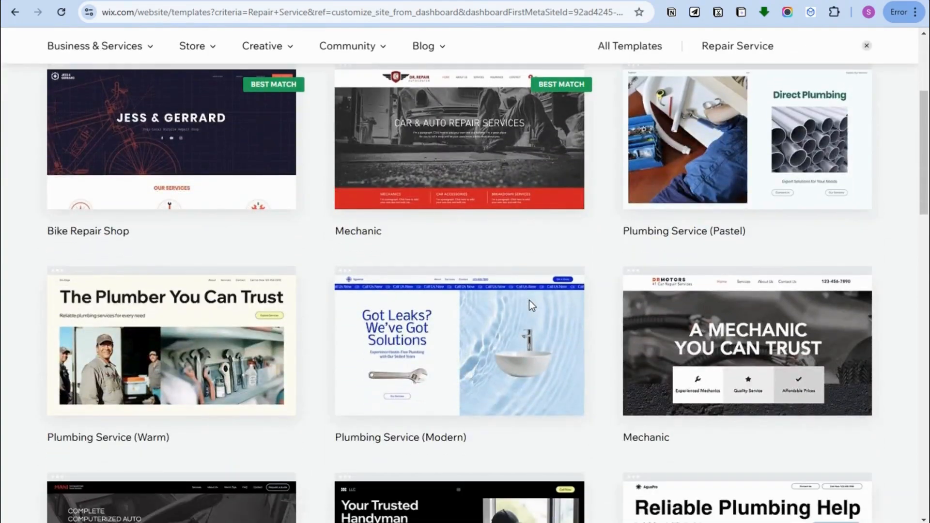
{"action": "scroll", "coordinate": [816, 318], "scroll_direction": "down", "scroll_amount": 6}
{"action": "scroll", "coordinate": [817, 318], "scroll_direction": "up", "scroll_amount": 1}
{"action": "scroll", "coordinate": [817, 319], "scroll_direction": "down", "scroll_amount": 5}
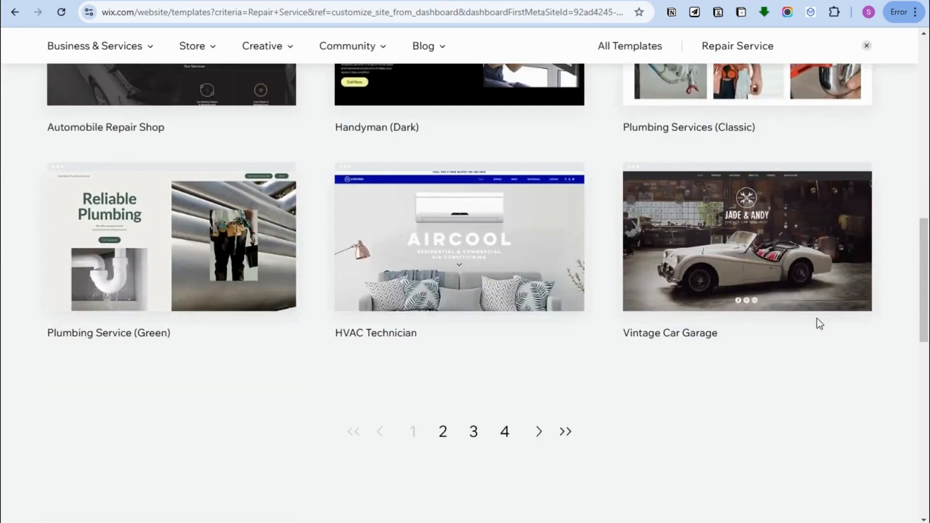
{"action": "scroll", "coordinate": [817, 318], "scroll_direction": "up", "scroll_amount": 3}
{"action": "scroll", "coordinate": [771, 286], "scroll_direction": "down", "scroll_amount": 4}
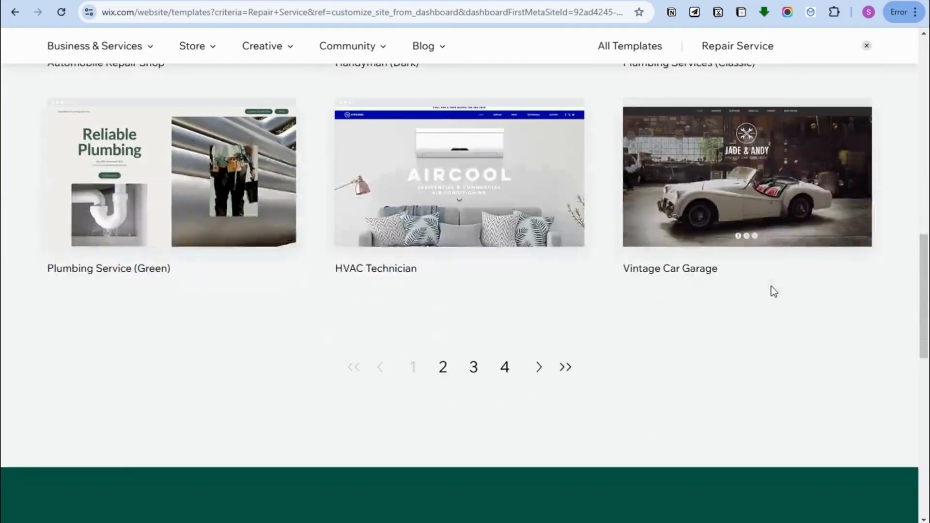
{"action": "scroll", "coordinate": [771, 286], "scroll_direction": "up", "scroll_amount": 11}
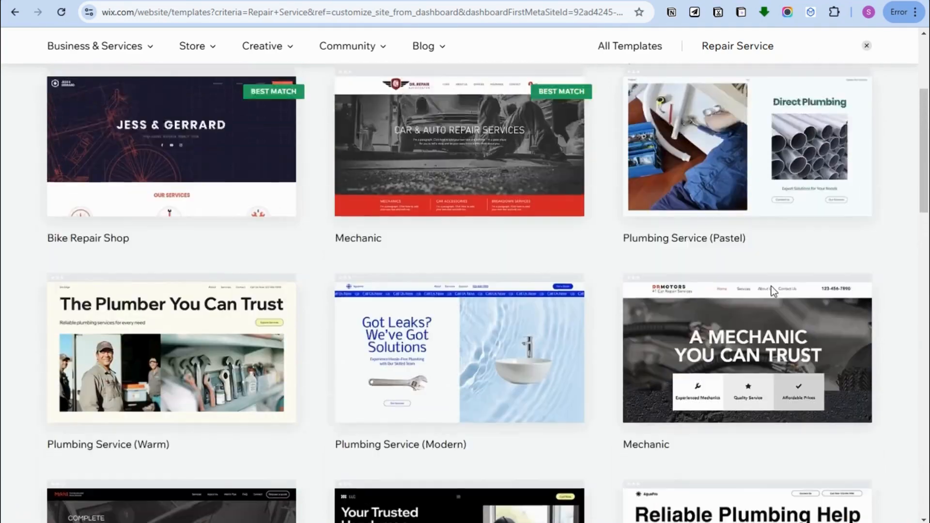
{"action": "scroll", "coordinate": [771, 286], "scroll_direction": "up", "scroll_amount": 1}
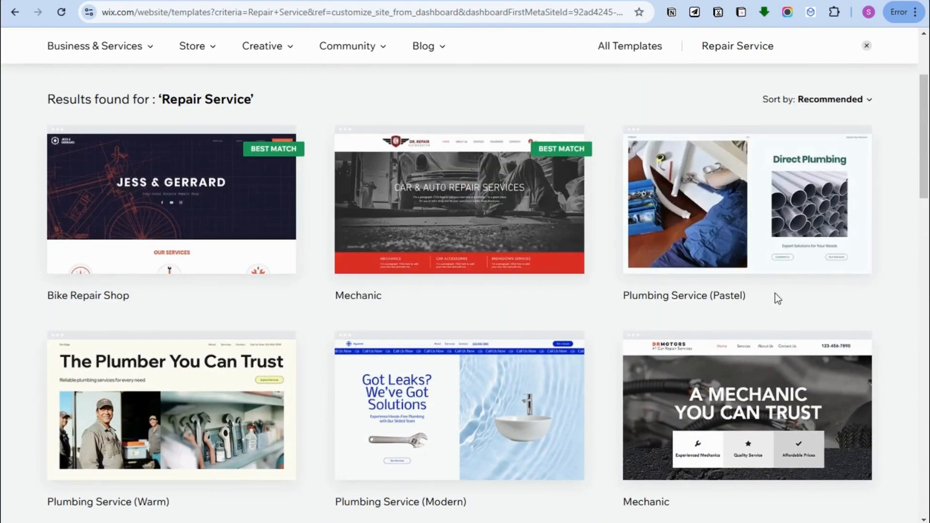
{"action": "mouse_move", "coordinate": [376, 199]}
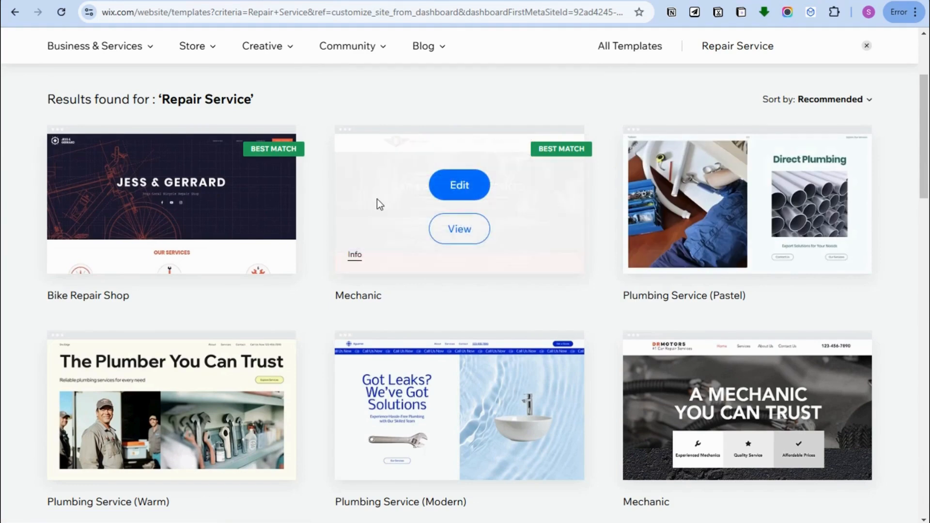
{"action": "mouse_move", "coordinate": [424, 46]}
{"action": "left_click", "coordinate": [460, 185]}
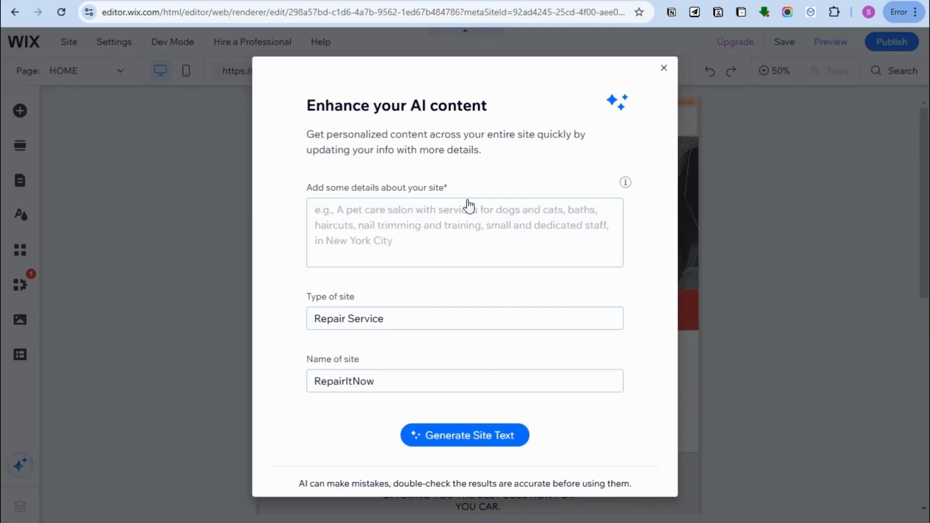
- Dismiss the AI content form and delete the AUTOCENTER text beside the header logo
{"action": "left_click", "coordinate": [663, 69]}
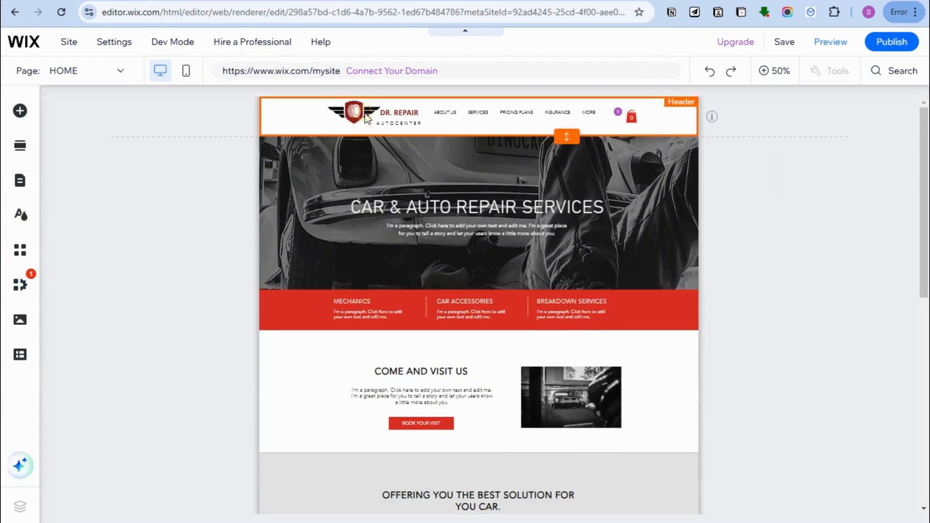
{"action": "left_click", "coordinate": [367, 118]}
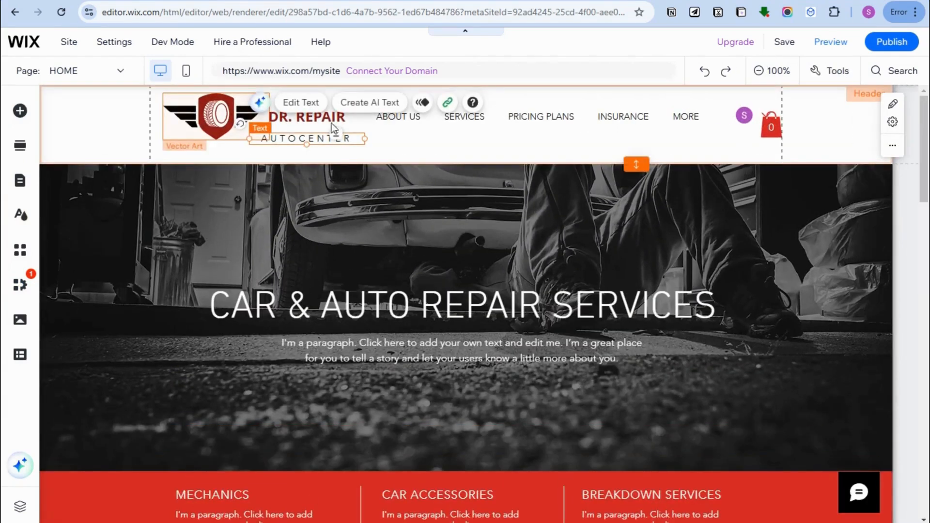
{"action": "key", "text": "Delete"}
- Replace the header's DR. REPAIR text with REPAIRITNOW
{"action": "left_click", "coordinate": [289, 116]}
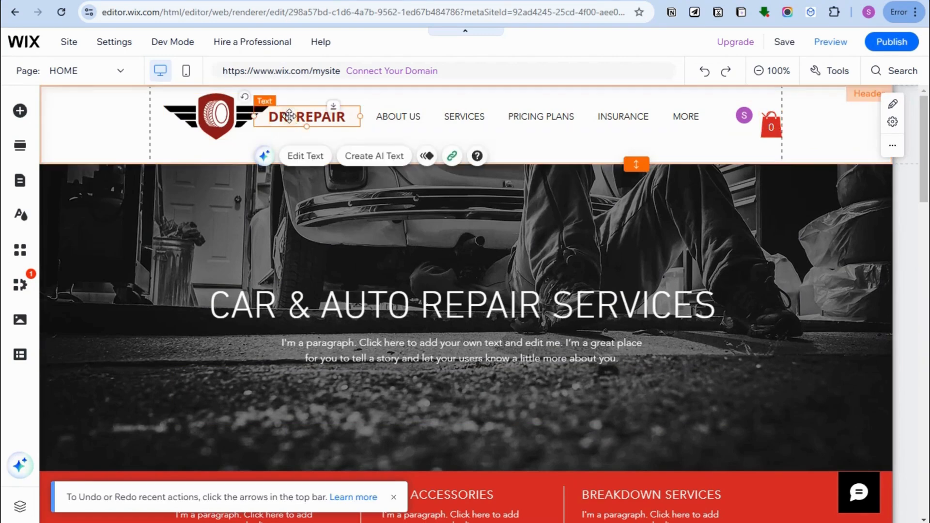
{"action": "double_click", "coordinate": [289, 116]}
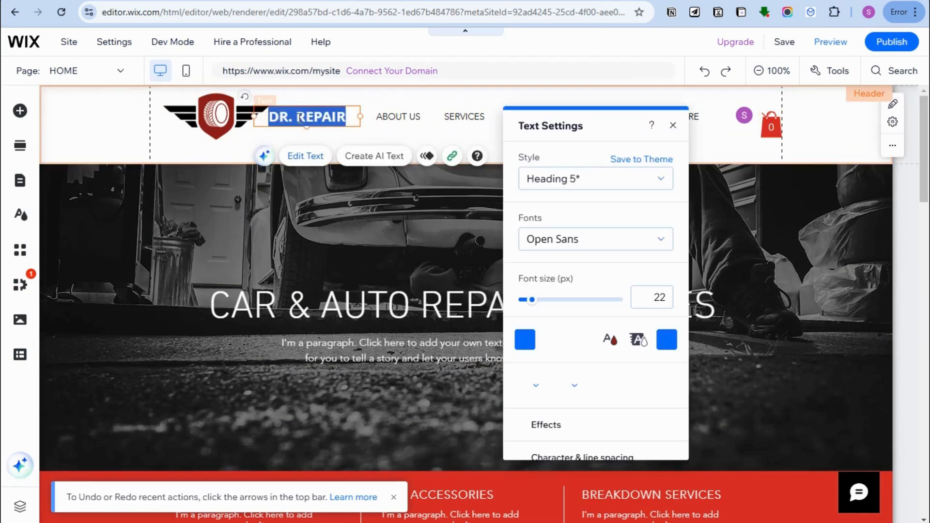
{"action": "type", "text": "REDA"}
{"action": "key", "text": "BackSpace"}
{"action": "key", "text": "BackSpace"}
{"action": "type", "text": "P"}
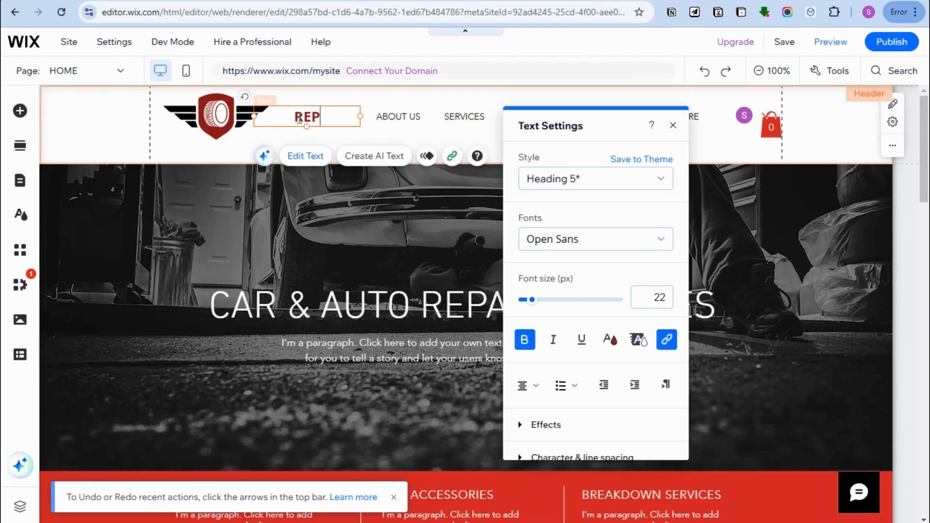
{"action": "type", "text": "AIRITNO"}
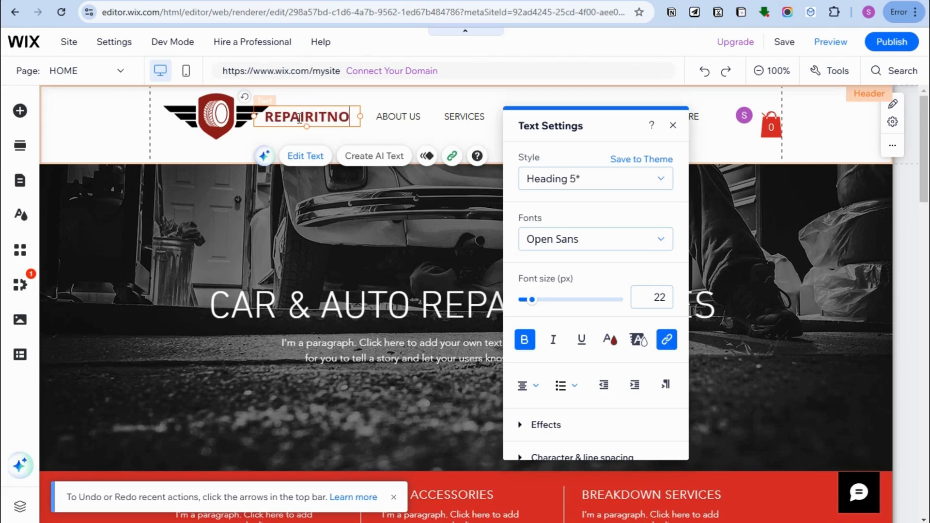
{"action": "type", "text": "W"}
- Replace the header logo's vector art with the red motor scooter illustration from the Wix media library
{"action": "left_click", "coordinate": [227, 121]}
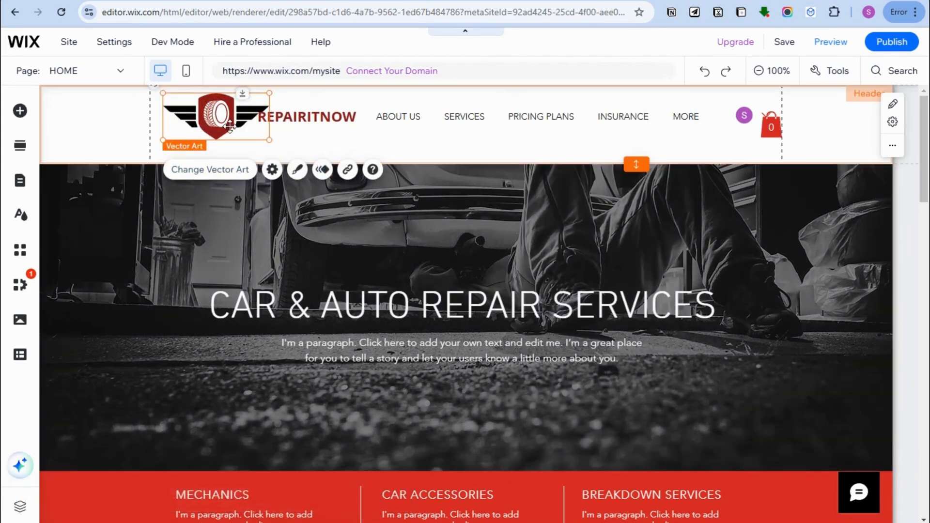
{"action": "left_click", "coordinate": [273, 169]}
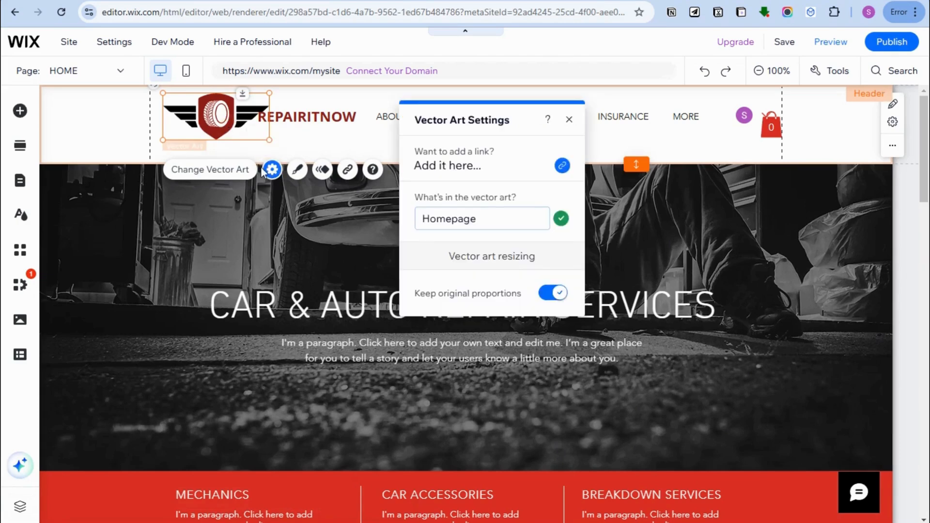
{"action": "right_click", "coordinate": [221, 127]}
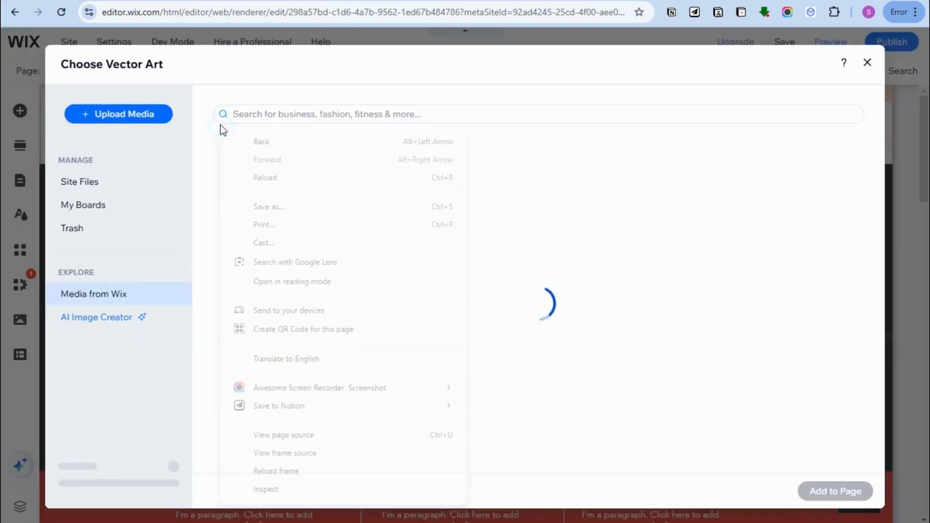
{"action": "left_click", "coordinate": [131, 121]}
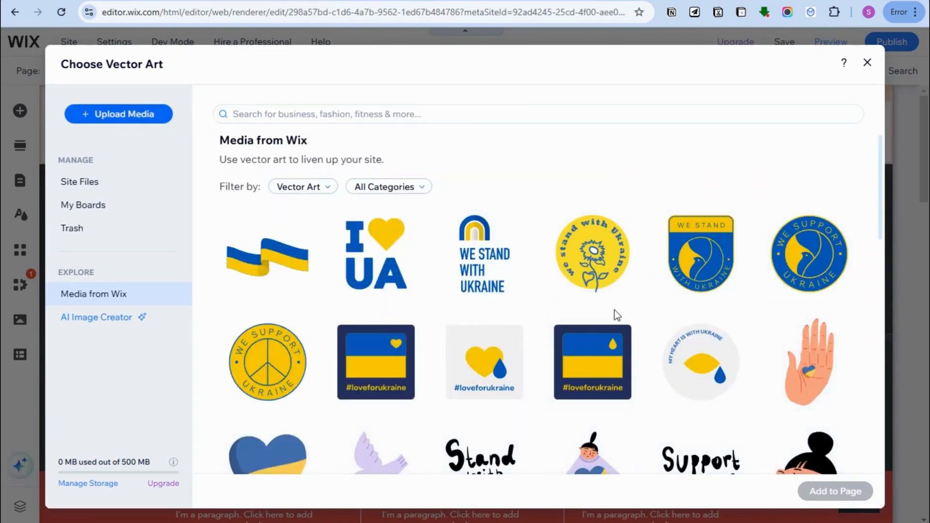
{"action": "scroll", "coordinate": [616, 315], "scroll_direction": "down", "scroll_amount": 14}
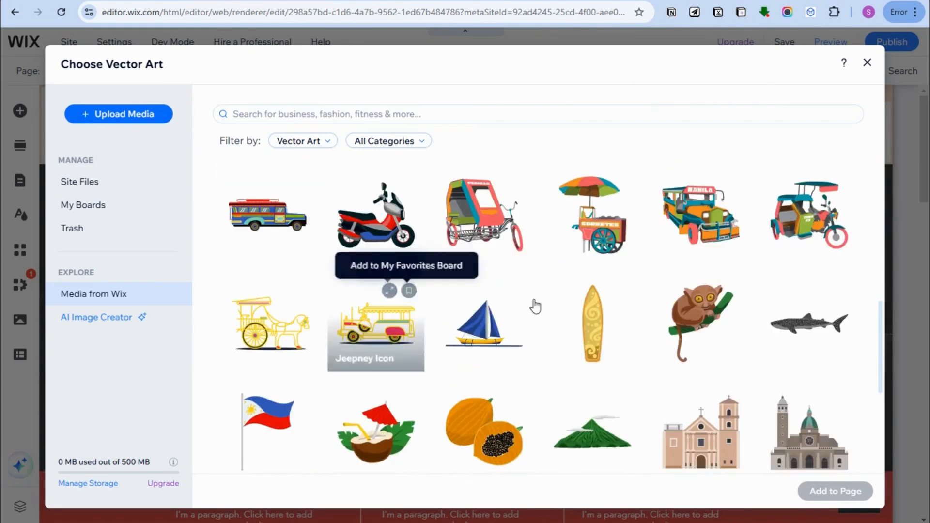
{"action": "left_click", "coordinate": [374, 236]}
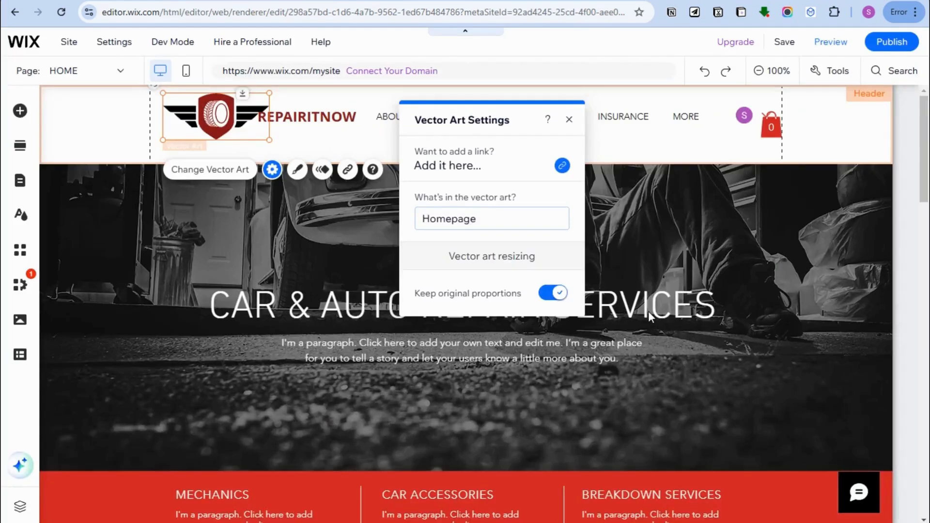
{"action": "left_click", "coordinate": [314, 148]}
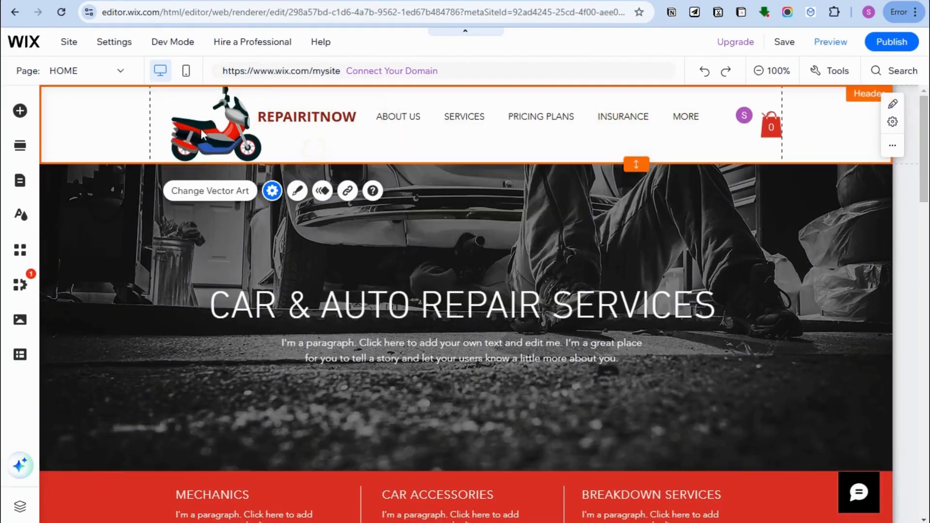
- Open the header menu's page list and review the page settings of HOME, including layout and permissions, and of ABOUT US
{"action": "left_click", "coordinate": [413, 117]}
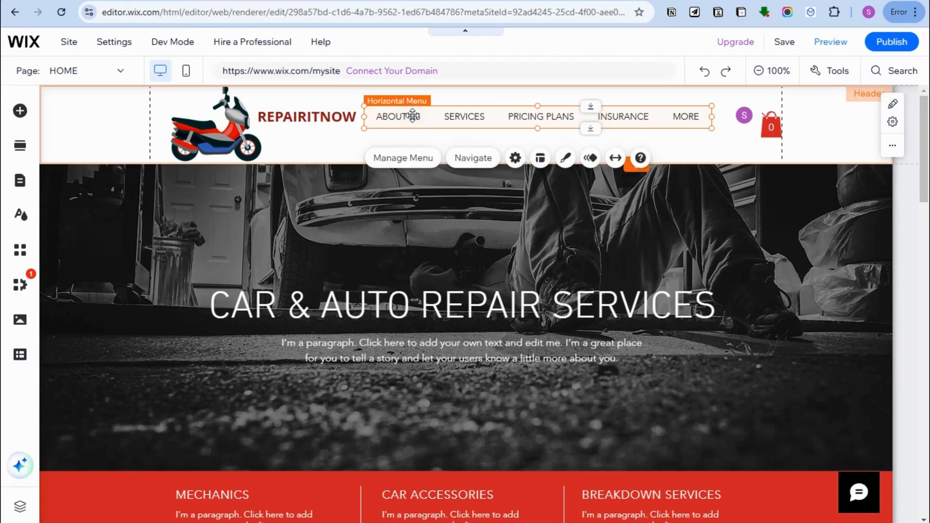
{"action": "left_click", "coordinate": [424, 158]}
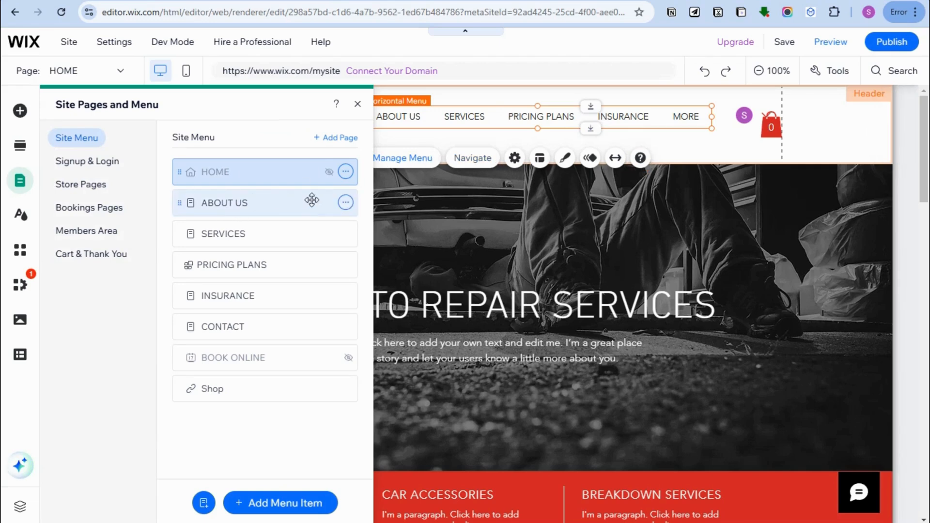
{"action": "left_click", "coordinate": [344, 172]}
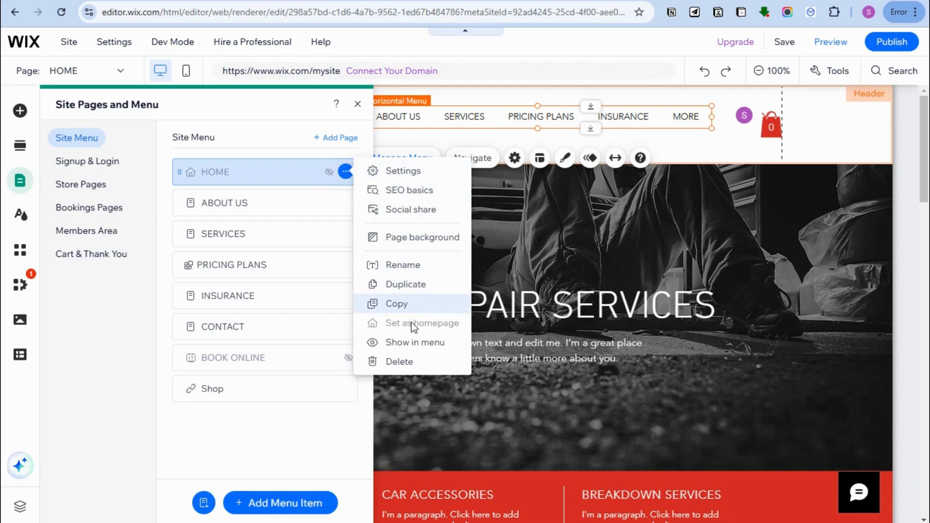
{"action": "left_click", "coordinate": [403, 170]}
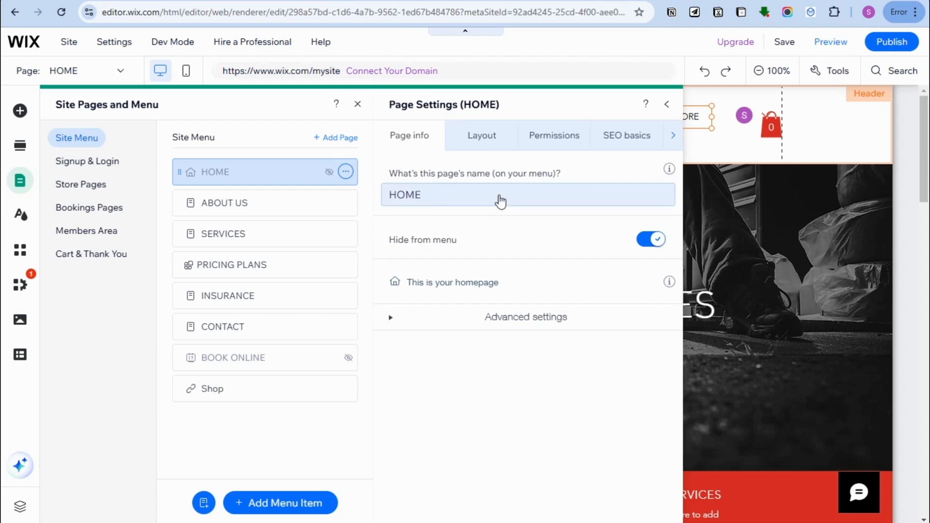
{"action": "left_click", "coordinate": [478, 140]}
{"action": "left_click", "coordinate": [555, 141]}
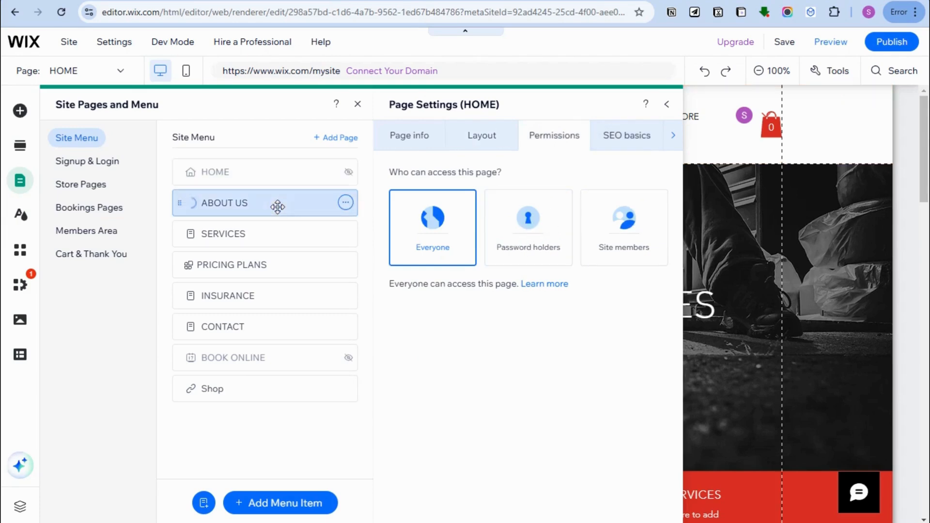
{"action": "left_click", "coordinate": [346, 203]}
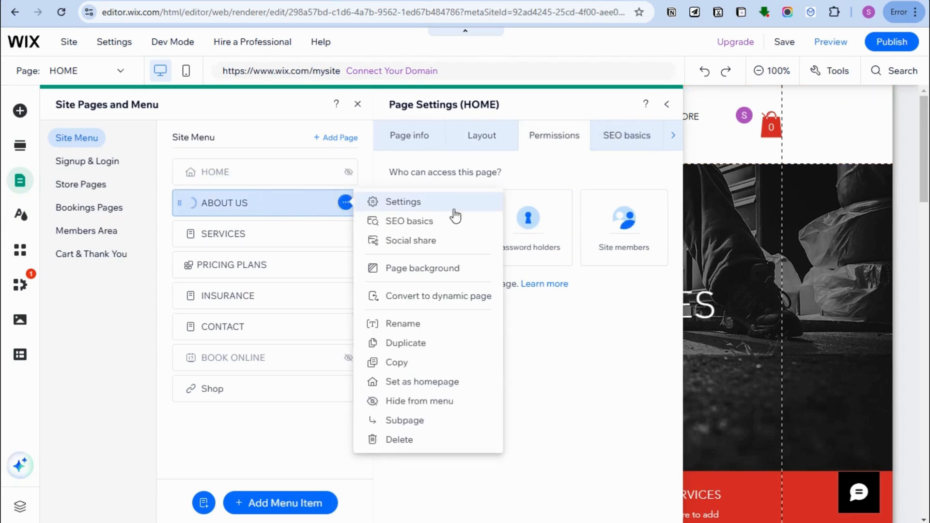
{"action": "left_click", "coordinate": [437, 208]}
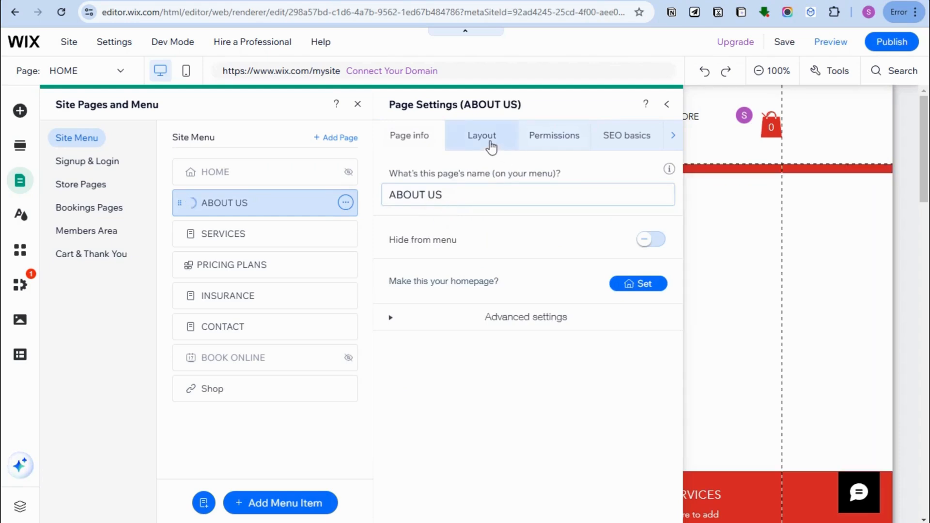
{"action": "left_click", "coordinate": [293, 235]}
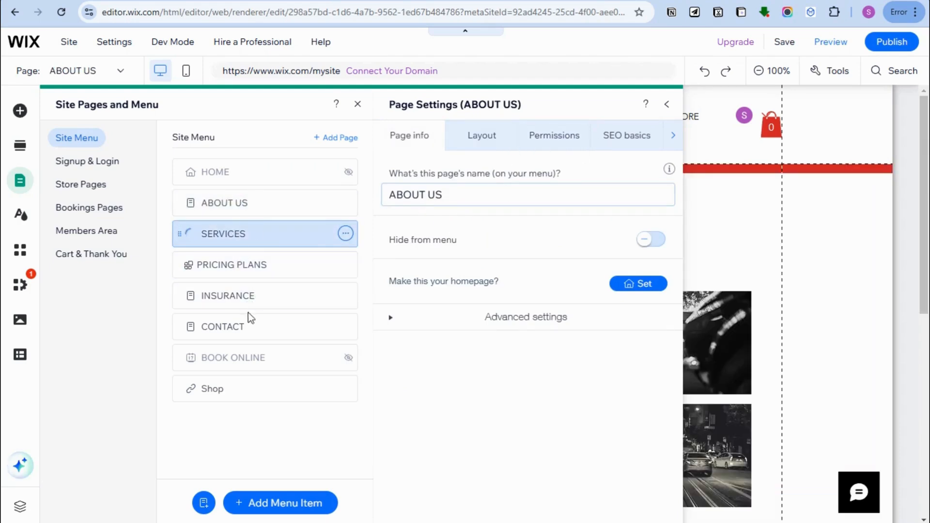
- Move INSURANCE and CONTACT above PRICING PLANS in the site menu and make the BOOK ONLINE page show in it
{"action": "left_click_drag", "start_coordinate": [245, 297], "coordinate": [244, 258]}
{"action": "left_click_drag", "start_coordinate": [241, 328], "coordinate": [238, 294]}
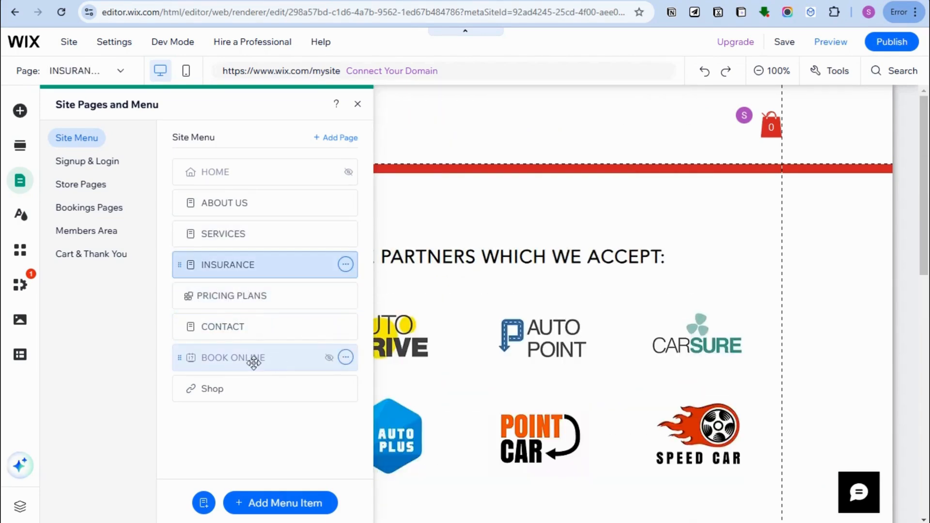
{"action": "left_click", "coordinate": [344, 357]}
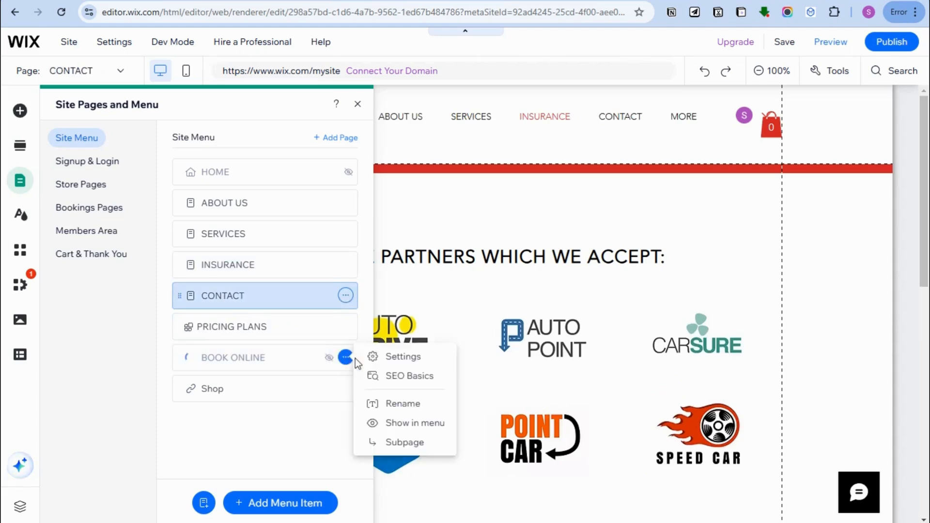
{"action": "left_click", "coordinate": [397, 423]}
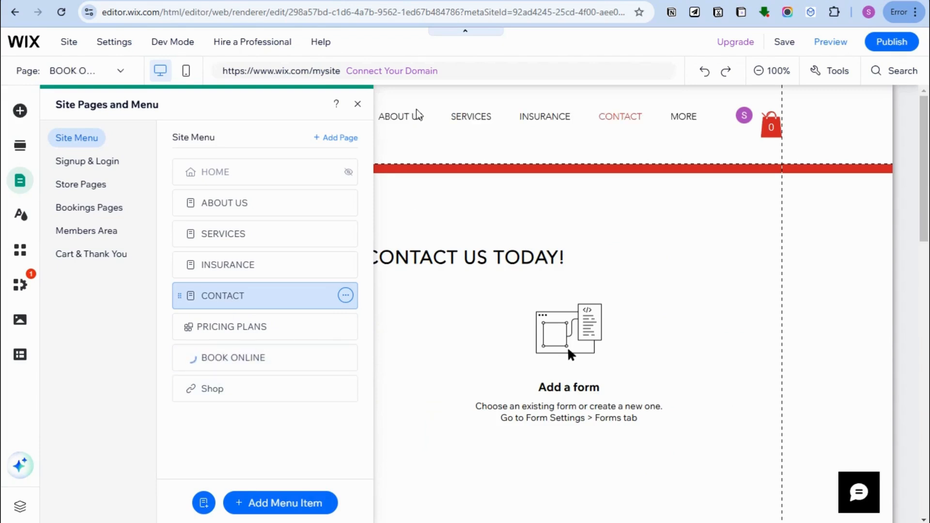
{"action": "left_click", "coordinate": [357, 104]}
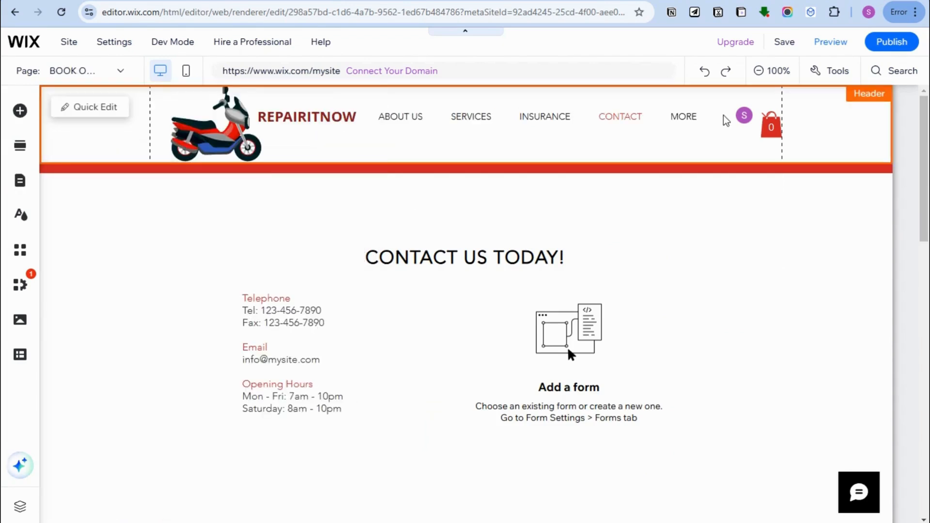
- Examine the horizontal header menu's advanced settings, layout, design and animation options
{"action": "left_click", "coordinate": [554, 117]}
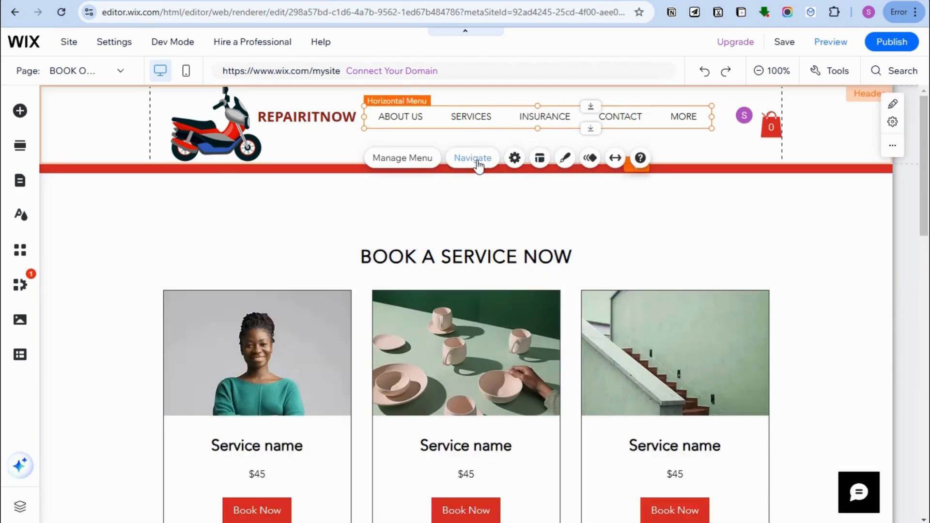
{"action": "left_click", "coordinate": [514, 159]}
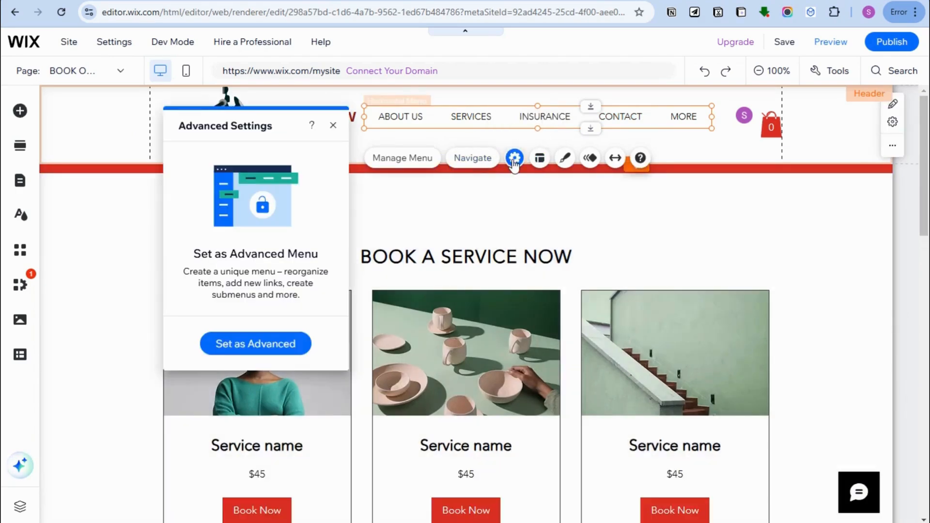
{"action": "left_click", "coordinate": [515, 160]}
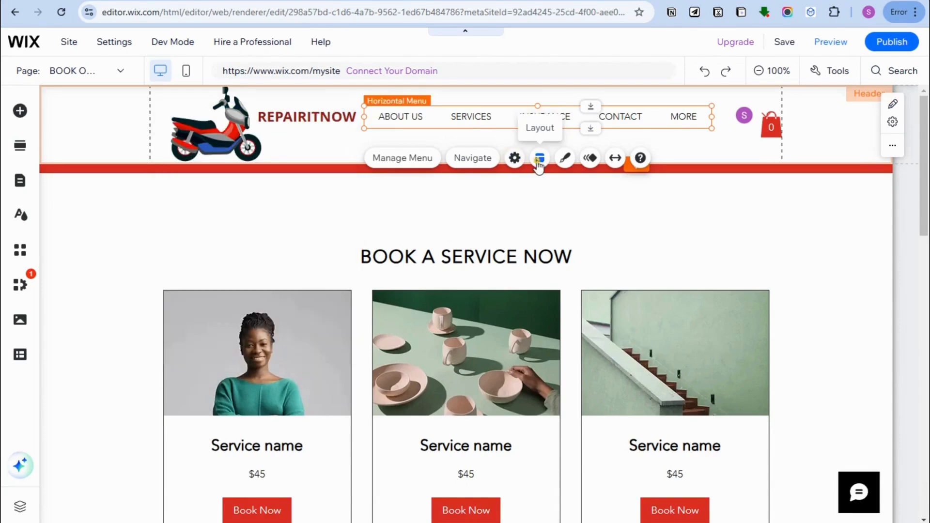
{"action": "left_click", "coordinate": [539, 159]}
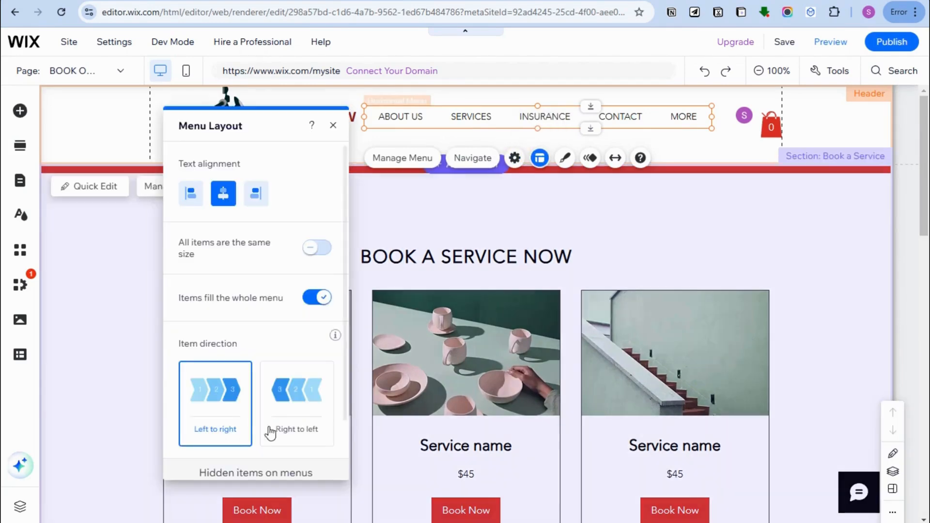
{"action": "left_click", "coordinate": [296, 419]}
{"action": "left_click", "coordinate": [232, 421]}
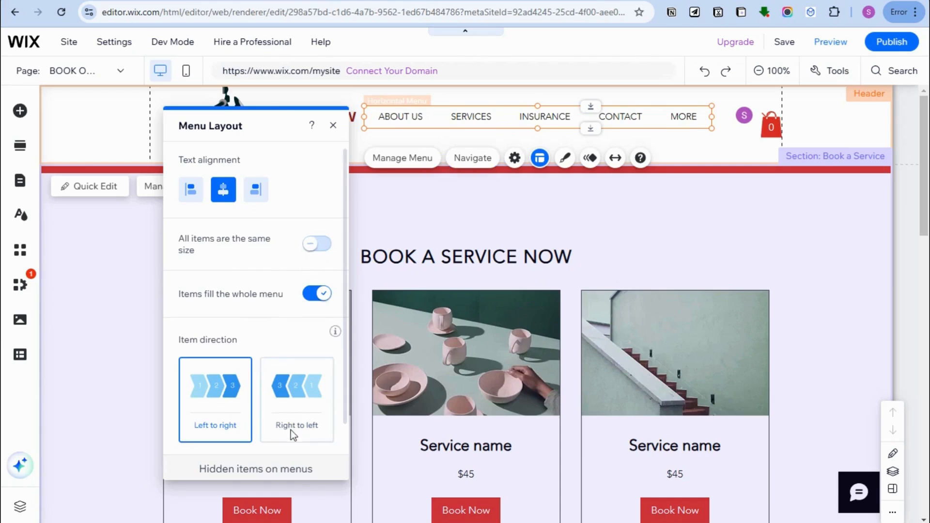
{"action": "scroll", "coordinate": [291, 430], "scroll_direction": "down", "scroll_amount": 2}
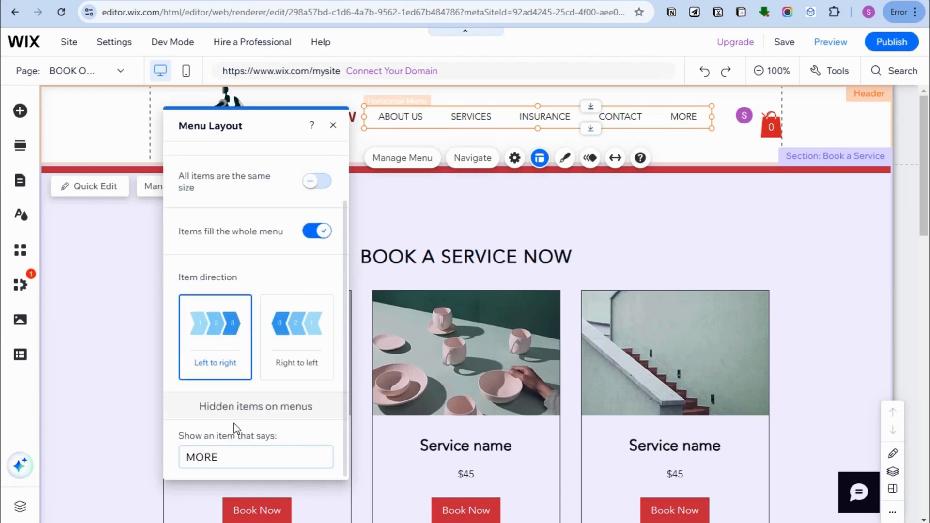
{"action": "left_click", "coordinate": [564, 158]}
{"action": "left_click", "coordinate": [568, 161]}
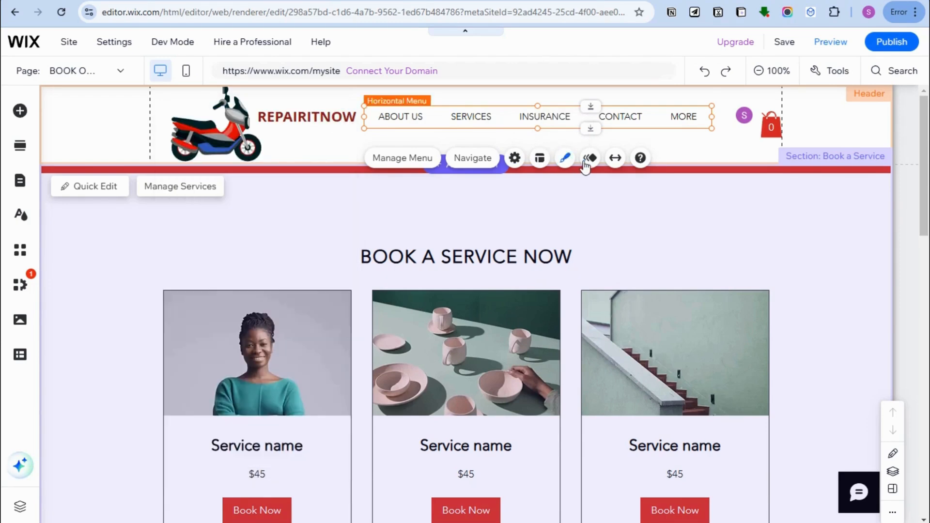
{"action": "left_click", "coordinate": [591, 160]}
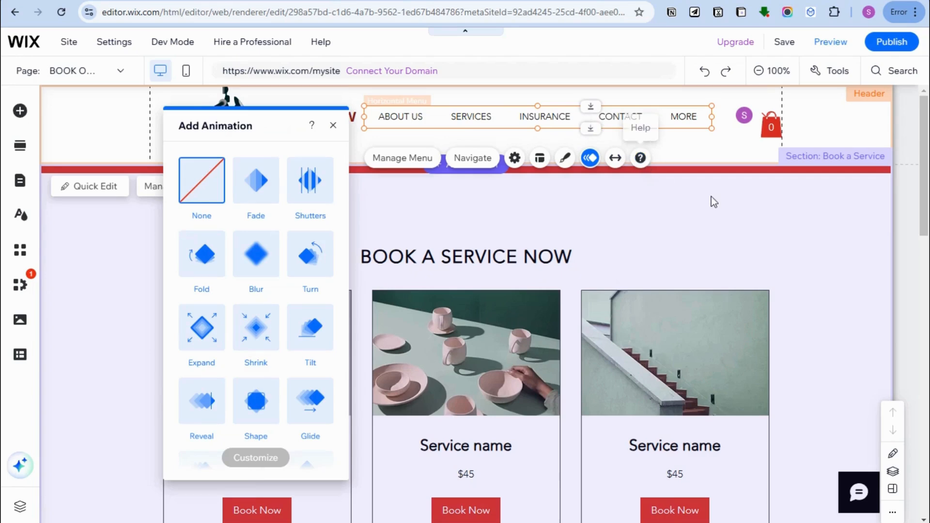
{"action": "left_click", "coordinate": [719, 161]}
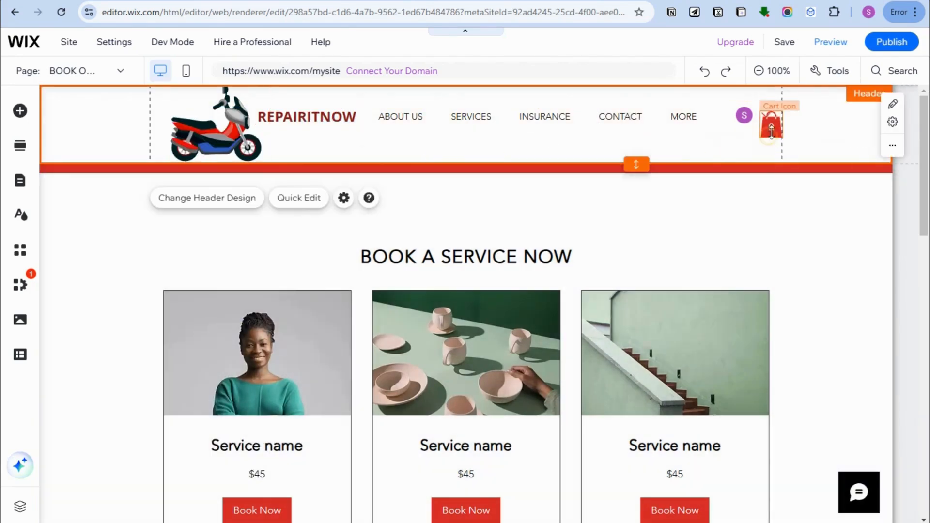
- Move the cart icon to the far right end of the header, outside the gridlines, and deselect it
{"action": "left_click", "coordinate": [772, 131]}
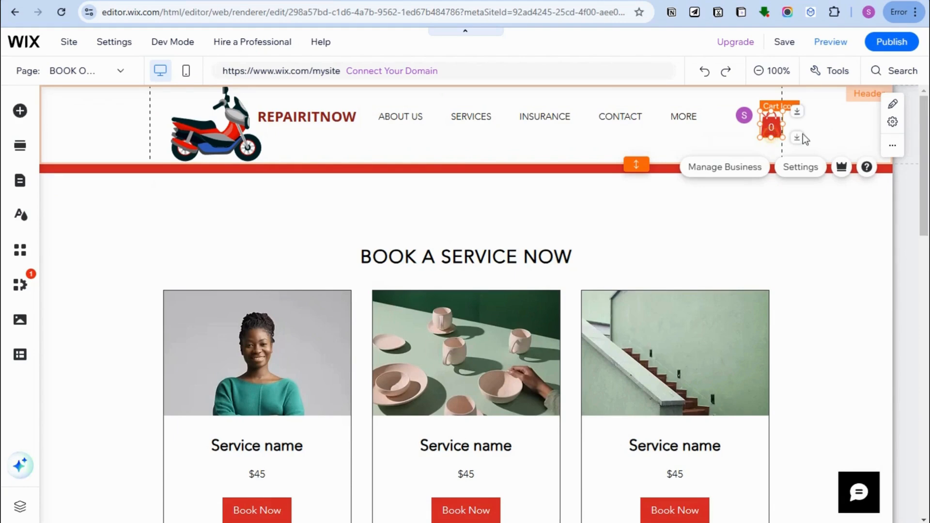
{"action": "left_click_drag", "start_coordinate": [782, 137], "coordinate": [838, 143]}
{"action": "left_click_drag", "start_coordinate": [773, 121], "coordinate": [862, 121]}
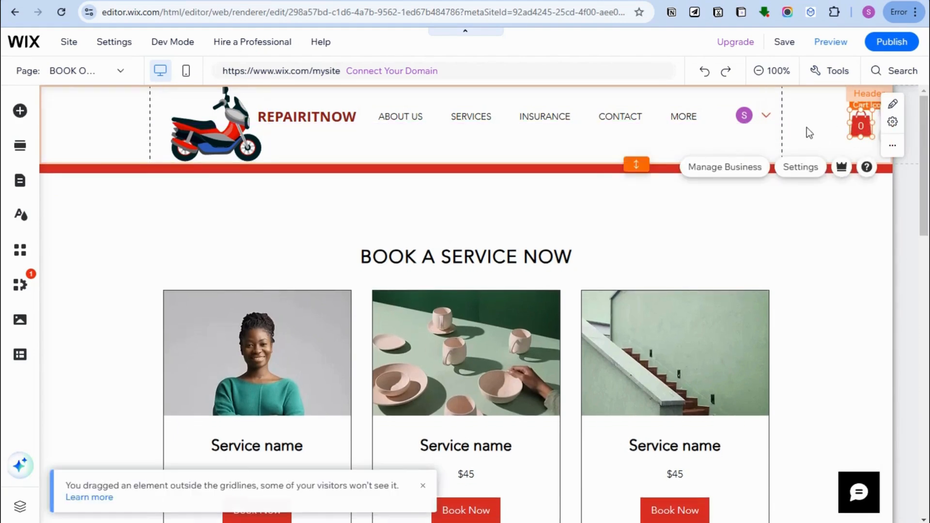
{"action": "left_click", "coordinate": [816, 243]}
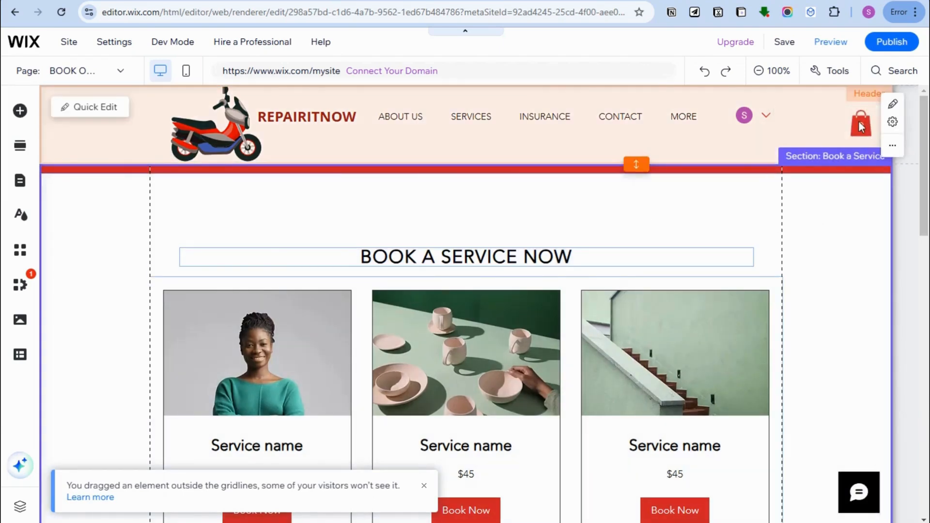
- Set the background of the Book a Service section to the photo of a mechanic working under a car's open hood
{"action": "left_click", "coordinate": [861, 127]}
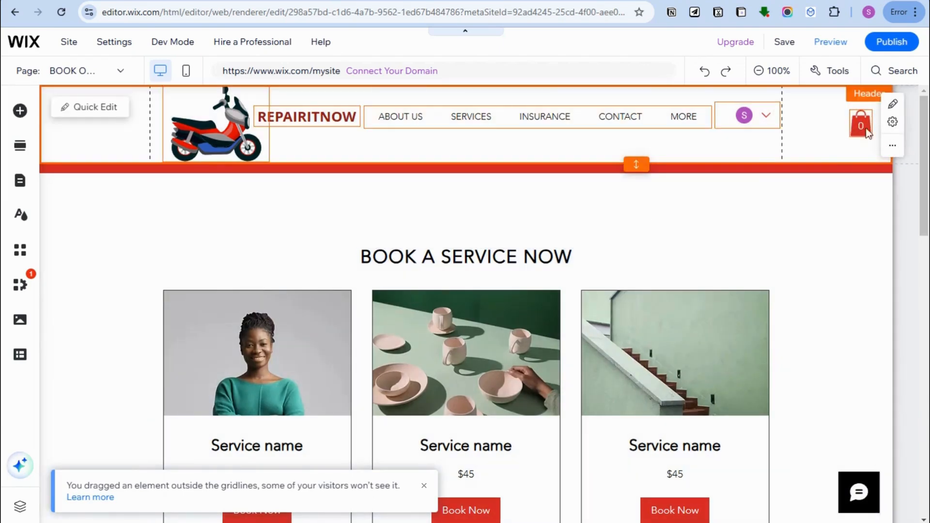
{"action": "left_click", "coordinate": [373, 278]}
{"action": "scroll", "coordinate": [505, 268], "scroll_direction": "down", "scroll_amount": 1}
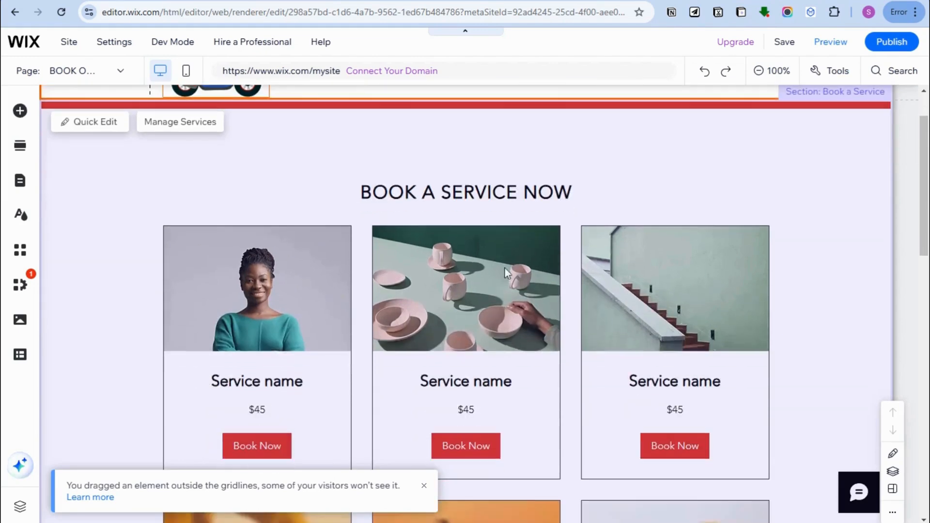
{"action": "scroll", "coordinate": [428, 212], "scroll_direction": "up", "scroll_amount": 1}
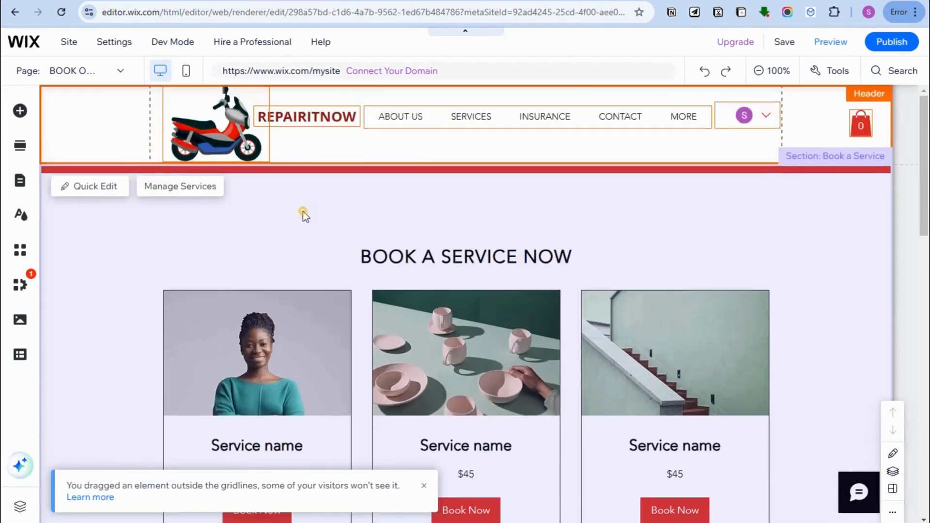
{"action": "left_click", "coordinate": [115, 256]}
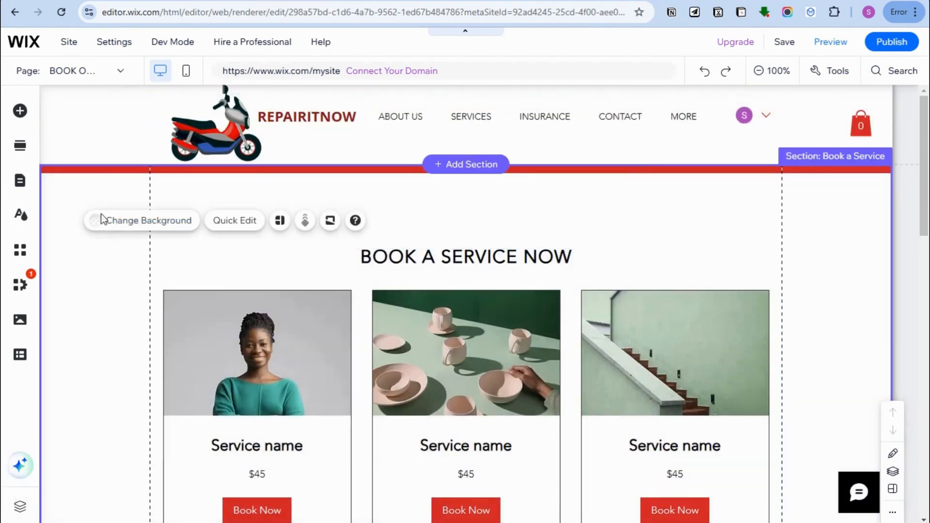
{"action": "left_click", "coordinate": [149, 220]}
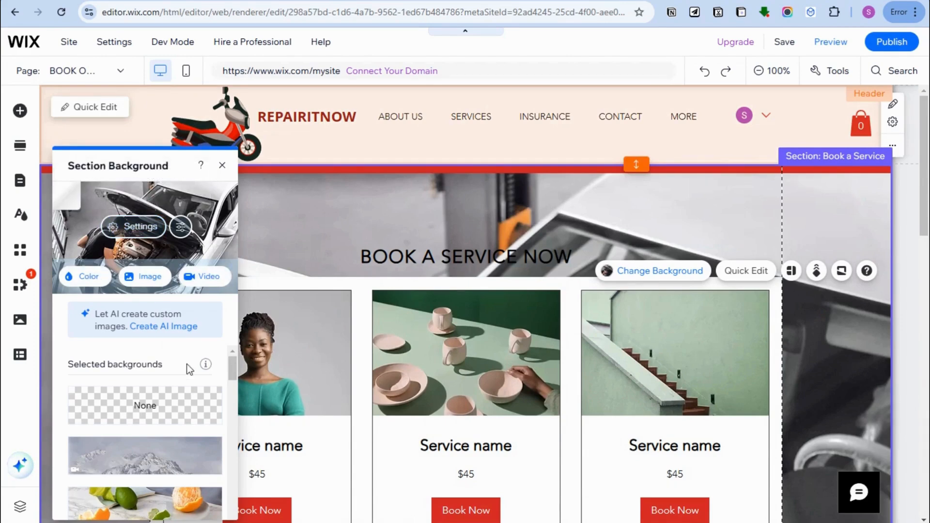
{"action": "scroll", "coordinate": [145, 412], "scroll_direction": "down", "scroll_amount": 5}
{"action": "left_click", "coordinate": [222, 165]}
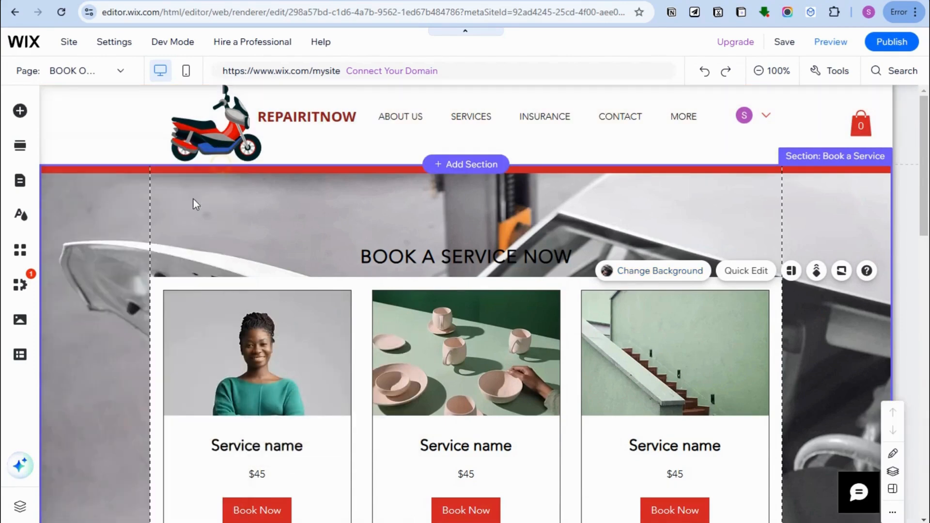
- Review the Services settings of the Book Online widget and close them
{"action": "scroll", "coordinate": [330, 292], "scroll_direction": "down", "scroll_amount": 2}
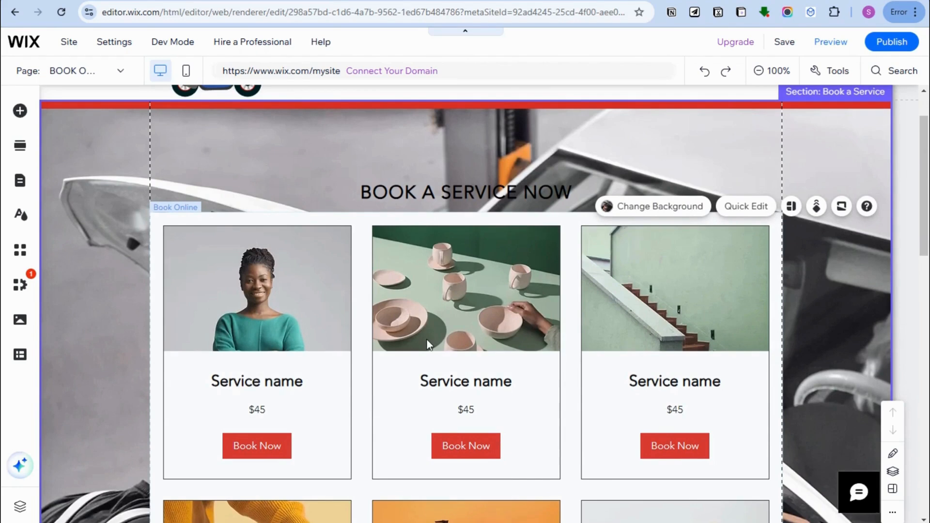
{"action": "left_click", "coordinate": [273, 379]}
{"action": "left_click", "coordinate": [362, 345]}
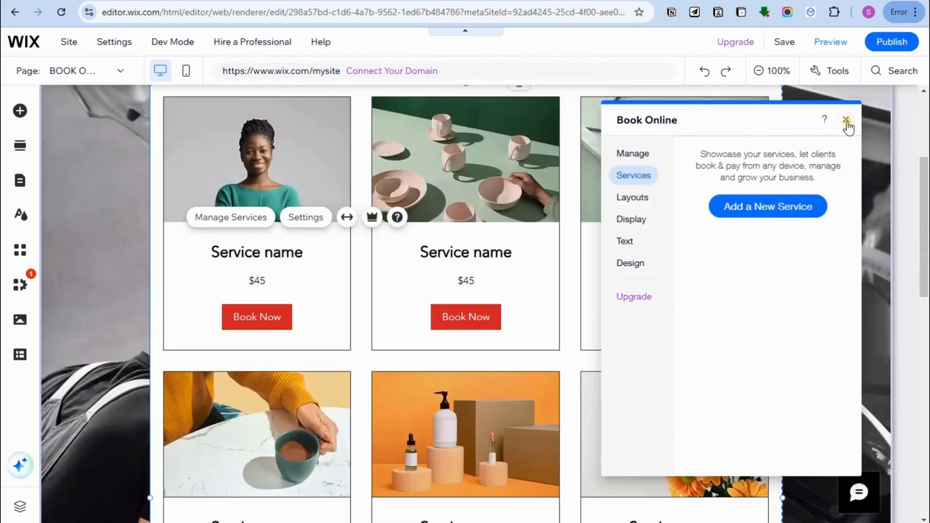
{"action": "left_click", "coordinate": [846, 120]}
{"action": "scroll", "coordinate": [533, 305], "scroll_direction": "up", "scroll_amount": 4}
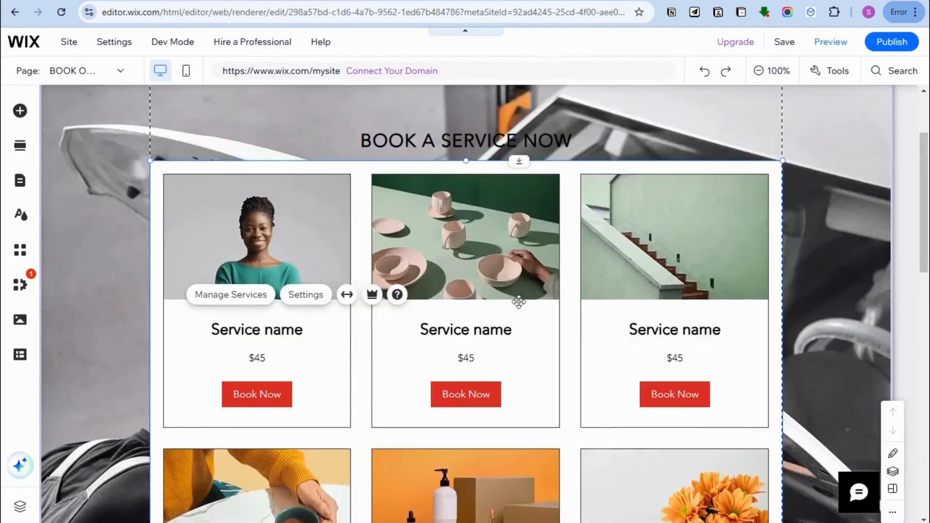
{"action": "scroll", "coordinate": [445, 428], "scroll_direction": "down", "scroll_amount": 3}
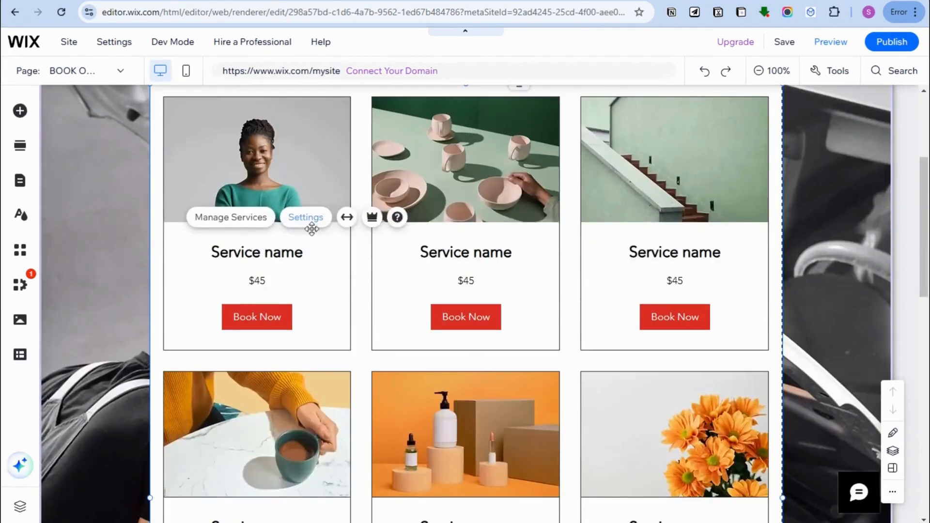
- Open the widget's service management, start a new service from scratch, and set its service type to Appointment
{"action": "left_click", "coordinate": [247, 224]}
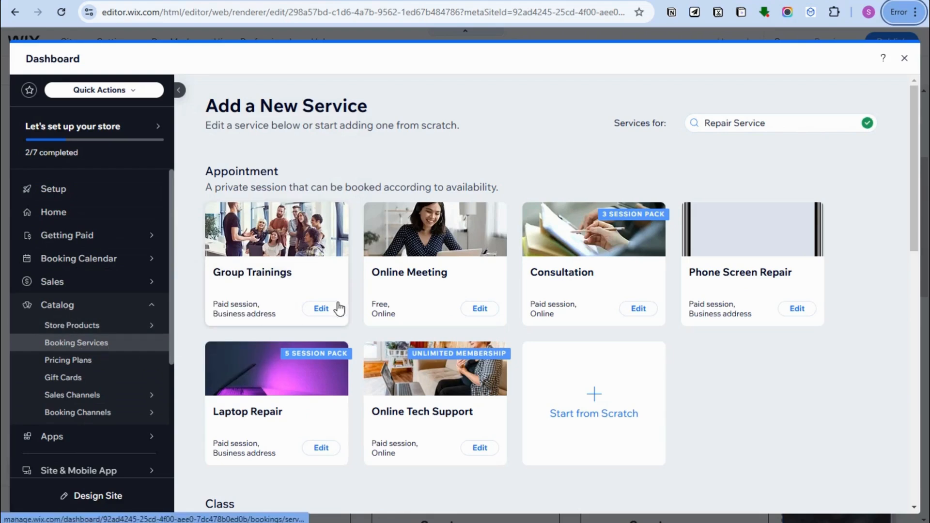
{"action": "scroll", "coordinate": [269, 294], "scroll_direction": "down", "scroll_amount": 3}
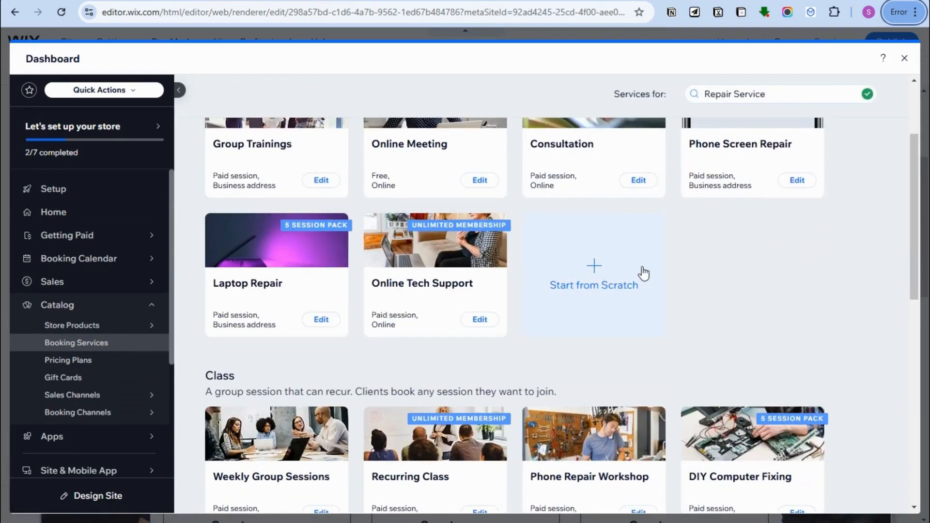
{"action": "scroll", "coordinate": [719, 258], "scroll_direction": "up", "scroll_amount": 3}
{"action": "scroll", "coordinate": [855, 349], "scroll_direction": "down", "scroll_amount": 5}
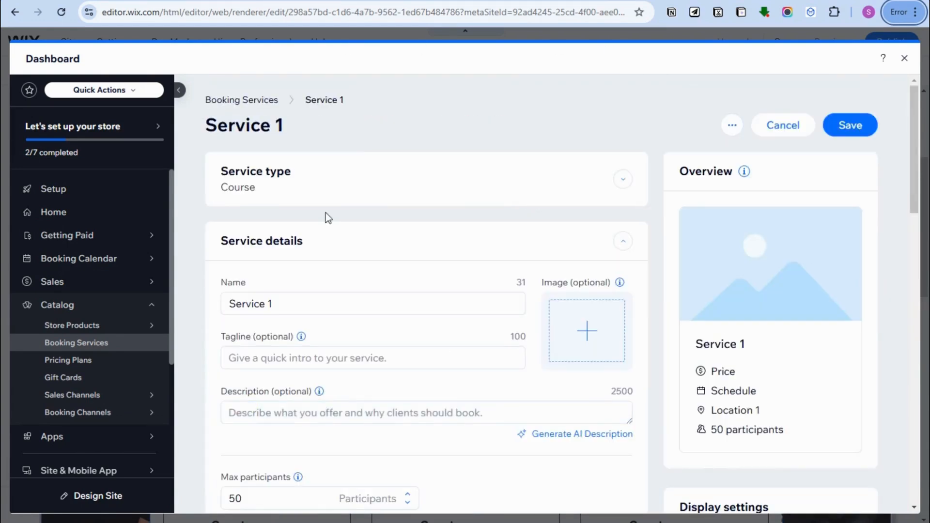
{"action": "double_click", "coordinate": [246, 192]}
{"action": "left_click", "coordinate": [285, 177]}
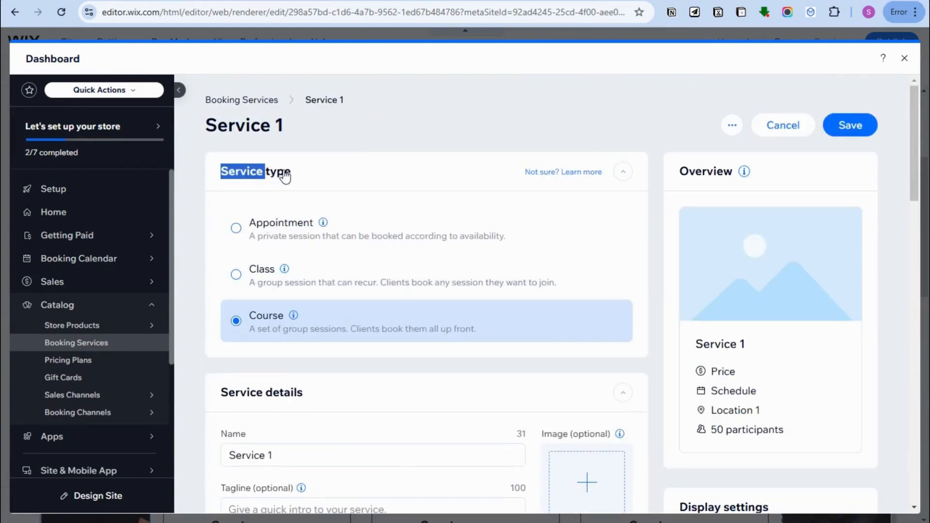
{"action": "left_click", "coordinate": [238, 227]}
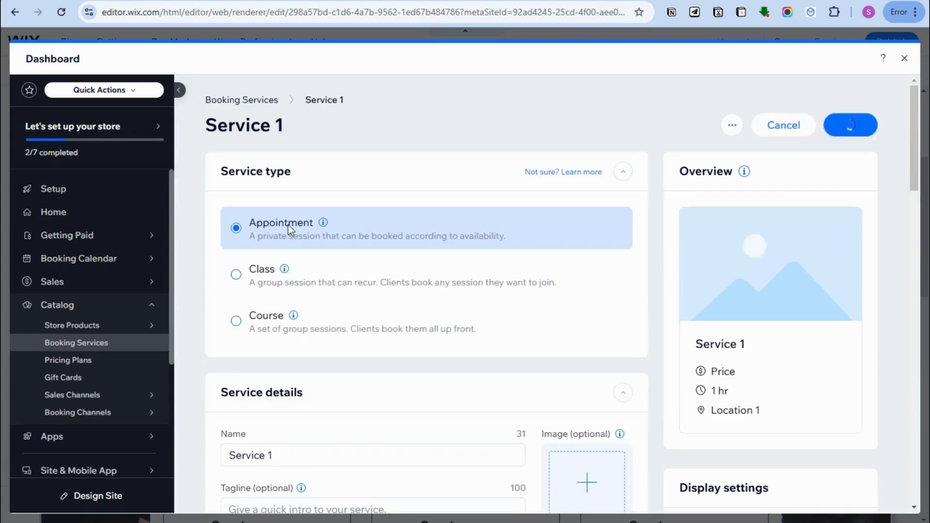
- Name the service Engine Repair, add an engine photo, and describe it as "Diagnosing and fixing issues related to the car's engine, including knocking, stalling, or misfiring."
{"action": "scroll", "coordinate": [312, 317], "scroll_direction": "down", "scroll_amount": 3}
{"action": "left_click", "coordinate": [259, 320]}
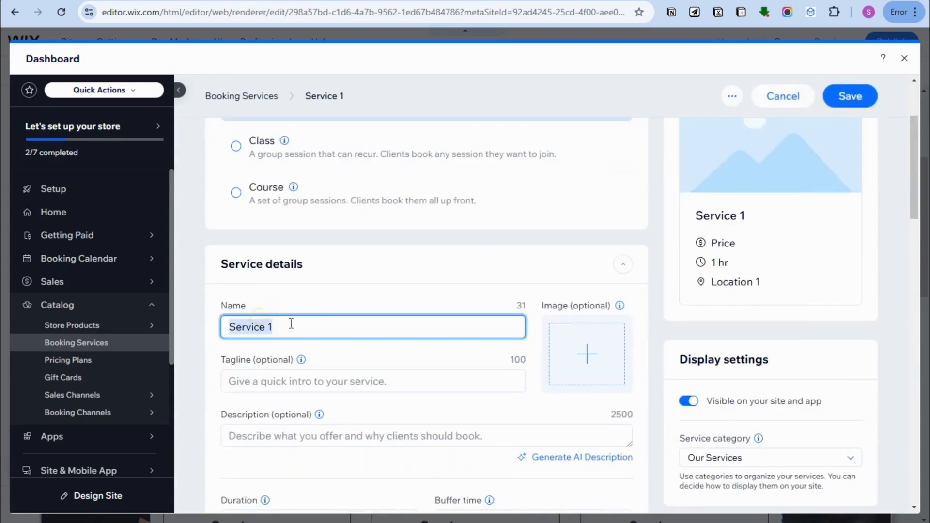
{"action": "type", "text": "Engine Repair"}
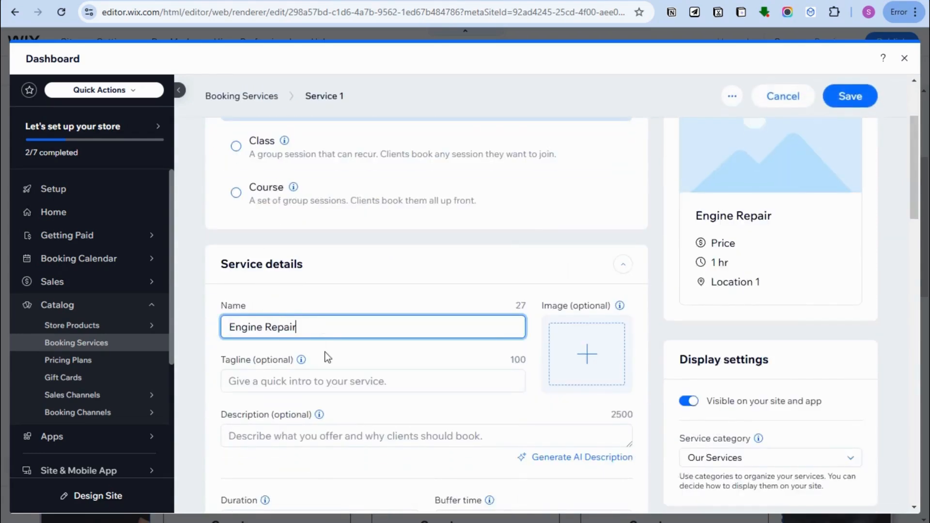
{"action": "scroll", "coordinate": [327, 357], "scroll_direction": "down", "scroll_amount": 3}
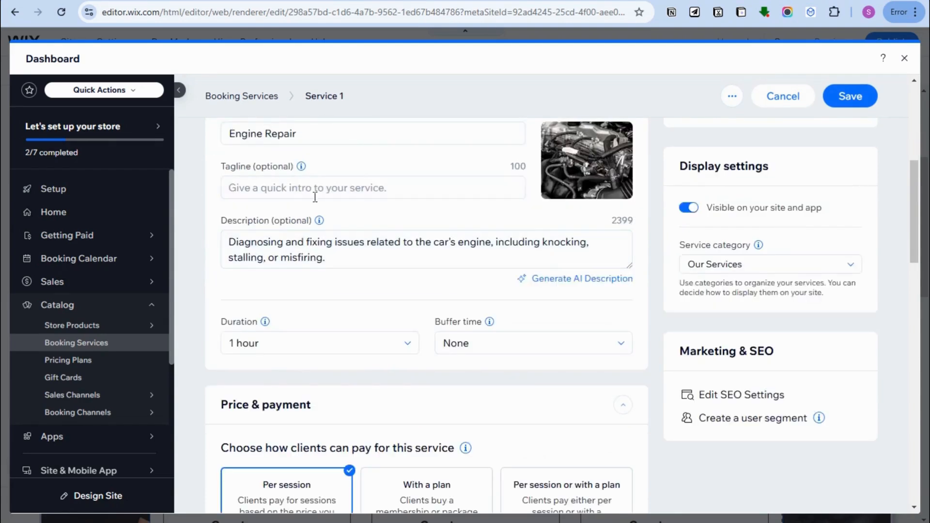
{"action": "scroll", "coordinate": [513, 215], "scroll_direction": "up", "scroll_amount": 1}
- Set the service's fixed price per session to ₱50 and save the service
{"action": "scroll", "coordinate": [453, 317], "scroll_direction": "down", "scroll_amount": 3}
{"action": "scroll", "coordinate": [502, 314], "scroll_direction": "down", "scroll_amount": 1}
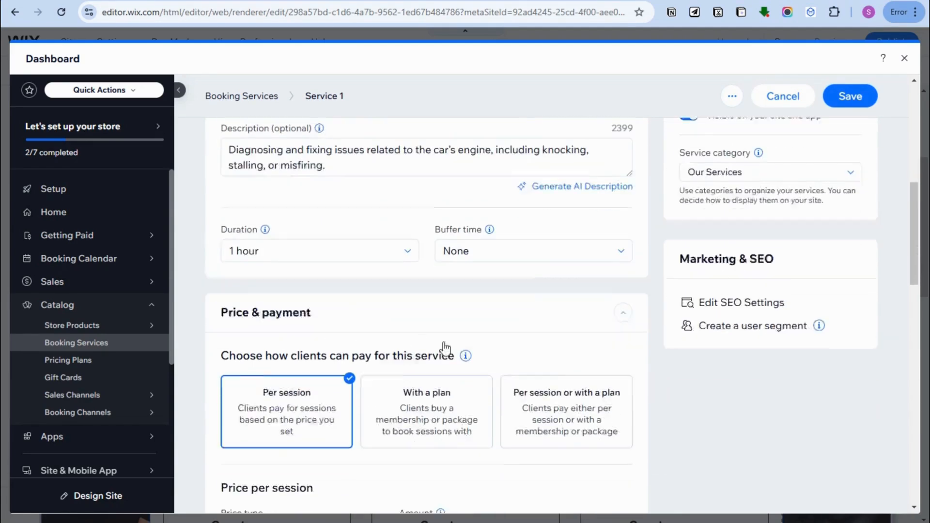
{"action": "scroll", "coordinate": [359, 396], "scroll_direction": "down", "scroll_amount": 5}
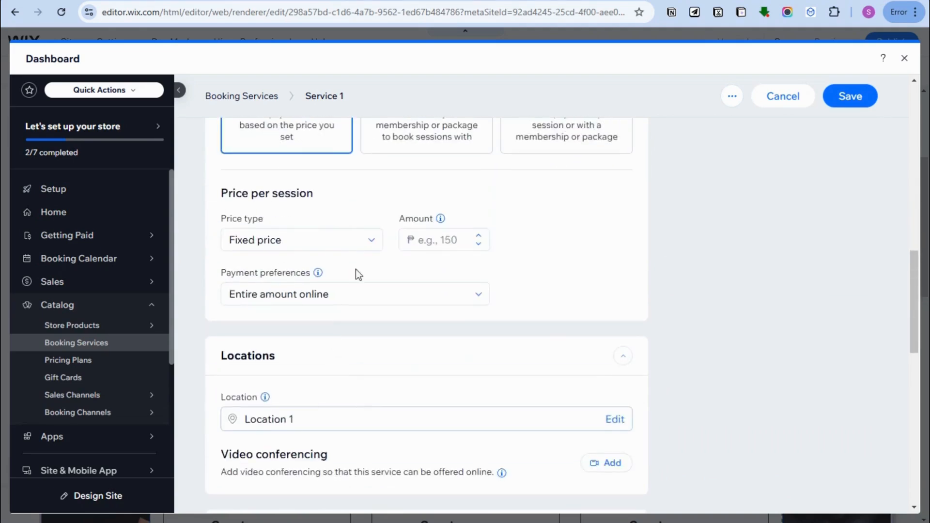
{"action": "scroll", "coordinate": [352, 223], "scroll_direction": "up", "scroll_amount": 3}
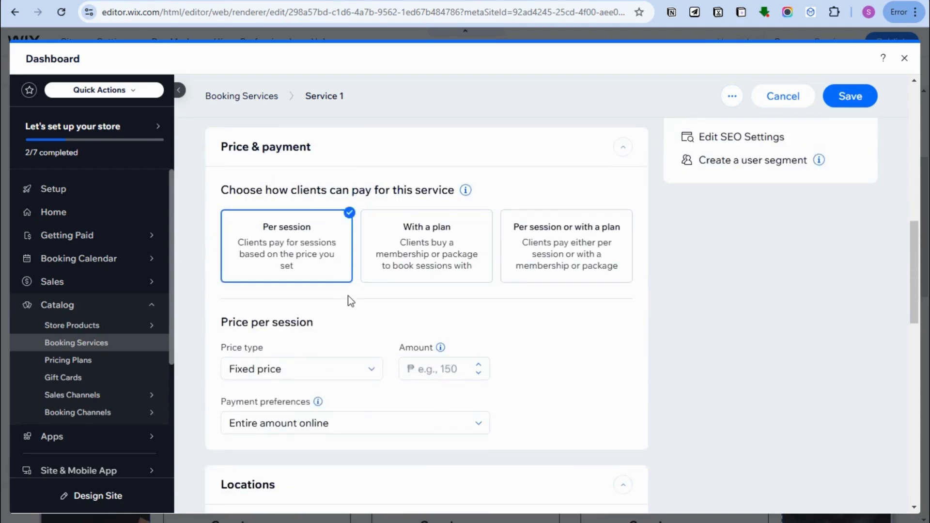
{"action": "scroll", "coordinate": [347, 298], "scroll_direction": "down", "scroll_amount": 3}
{"action": "left_click", "coordinate": [448, 240]}
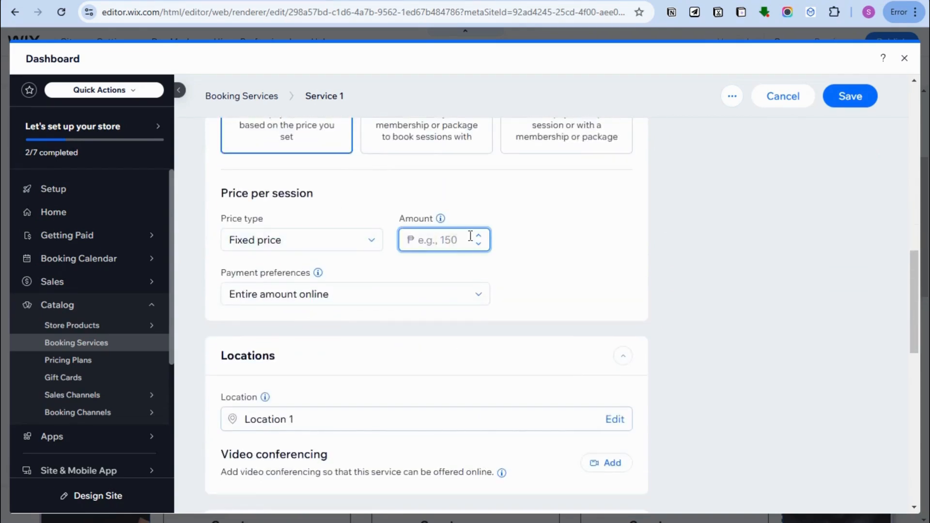
{"action": "type", "text": "50"}
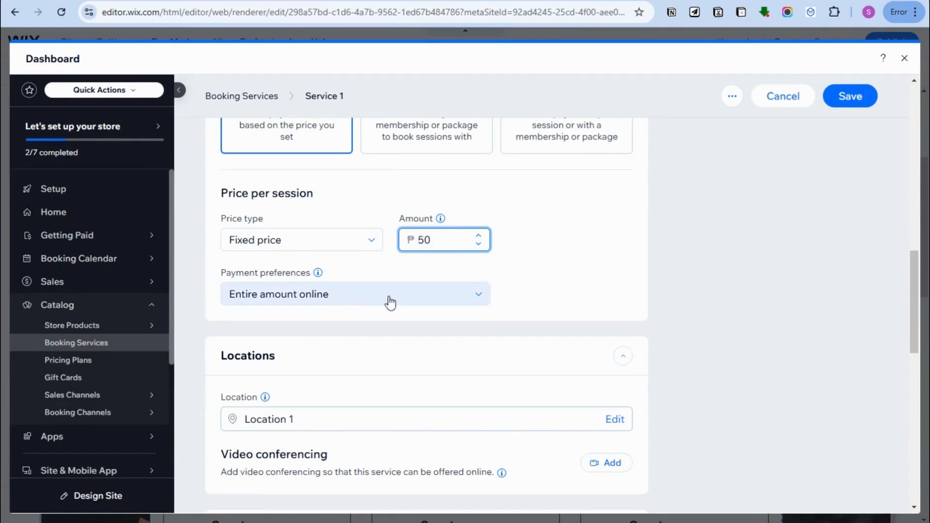
{"action": "scroll", "coordinate": [334, 334], "scroll_direction": "down", "scroll_amount": 5}
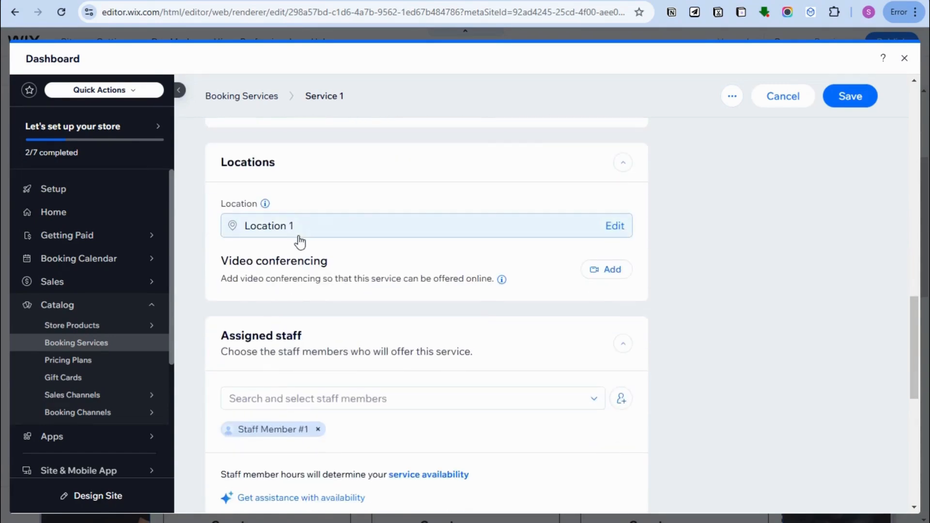
{"action": "scroll", "coordinate": [317, 405], "scroll_direction": "down", "scroll_amount": 8}
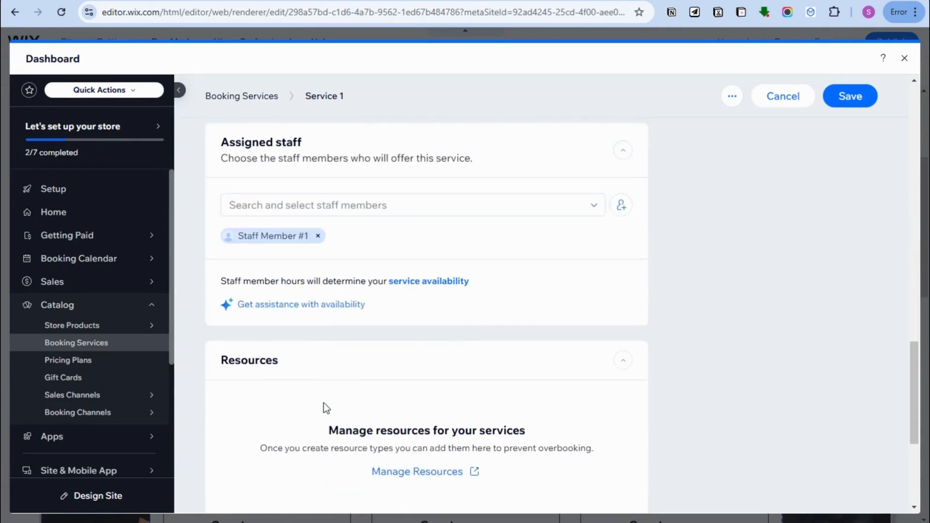
{"action": "left_click", "coordinate": [864, 104]}
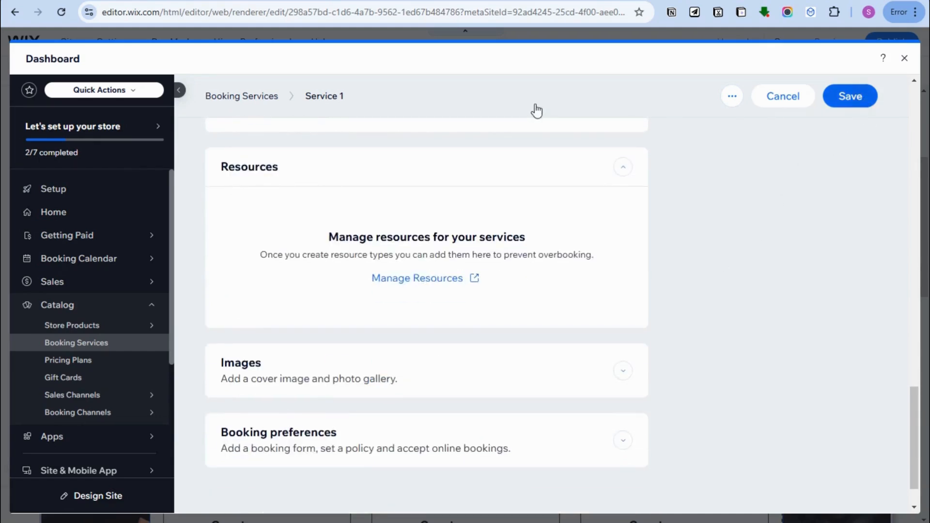
- Inspect the Engine Repair service card and its surroundings on the Book Online page down to the footer
{"action": "scroll", "coordinate": [284, 225], "scroll_direction": "up", "scroll_amount": 3}
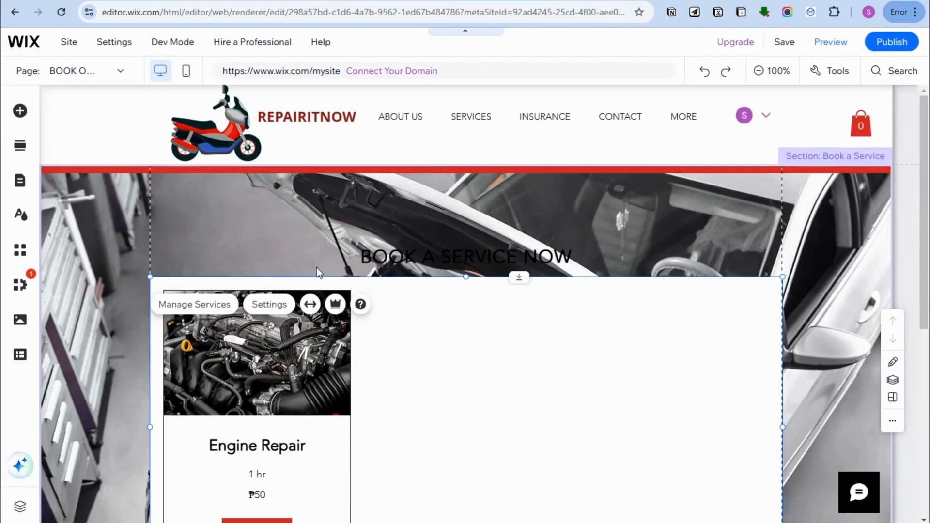
{"action": "scroll", "coordinate": [256, 331], "scroll_direction": "down", "scroll_amount": 2}
{"action": "scroll", "coordinate": [311, 311], "scroll_direction": "down", "scroll_amount": 4}
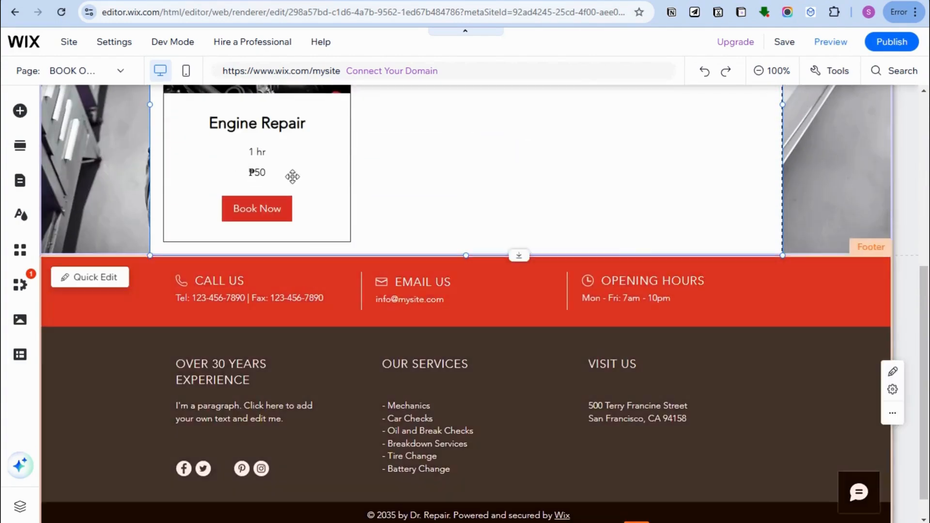
{"action": "scroll", "coordinate": [293, 175], "scroll_direction": "up", "scroll_amount": 2}
{"action": "scroll", "coordinate": [299, 286], "scroll_direction": "up", "scroll_amount": 3}
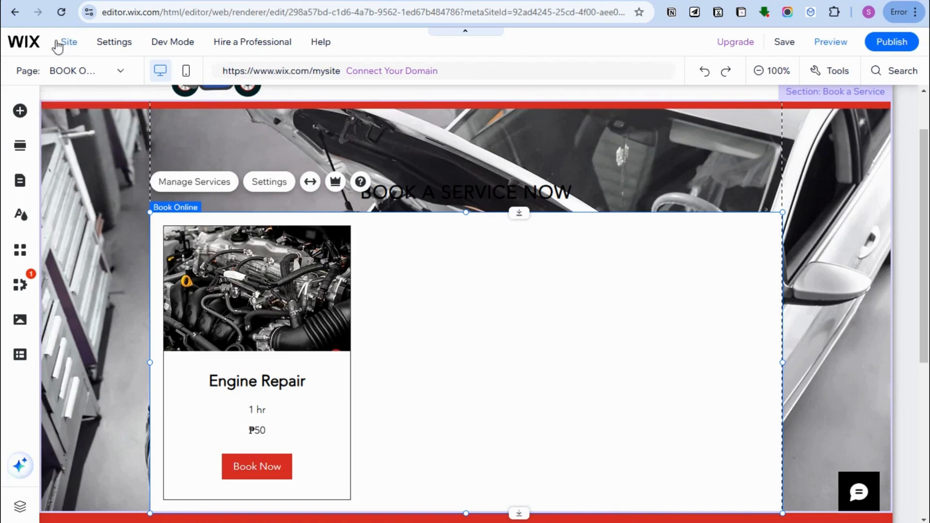
- Go to the booking services in the site dashboard and start a new appointment service from scratch
{"action": "mouse_move", "coordinate": [34, 47]}
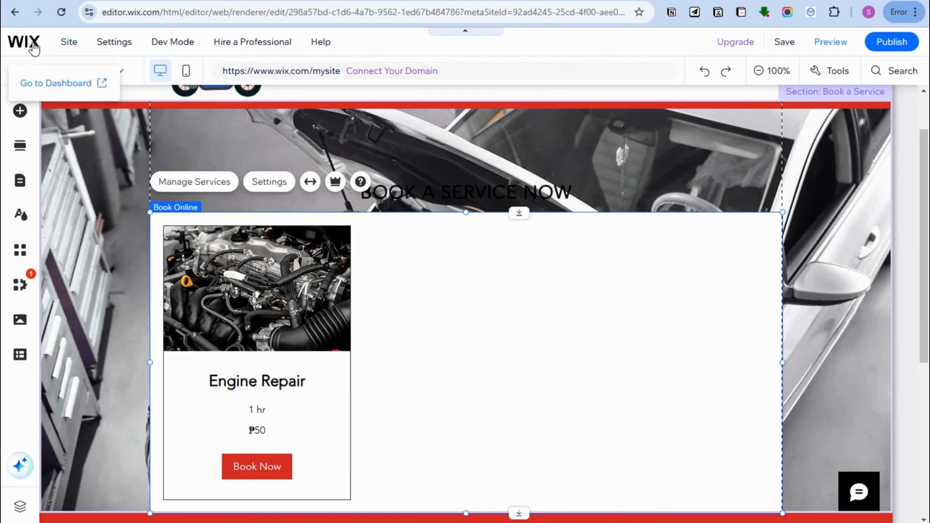
{"action": "left_click", "coordinate": [33, 44]}
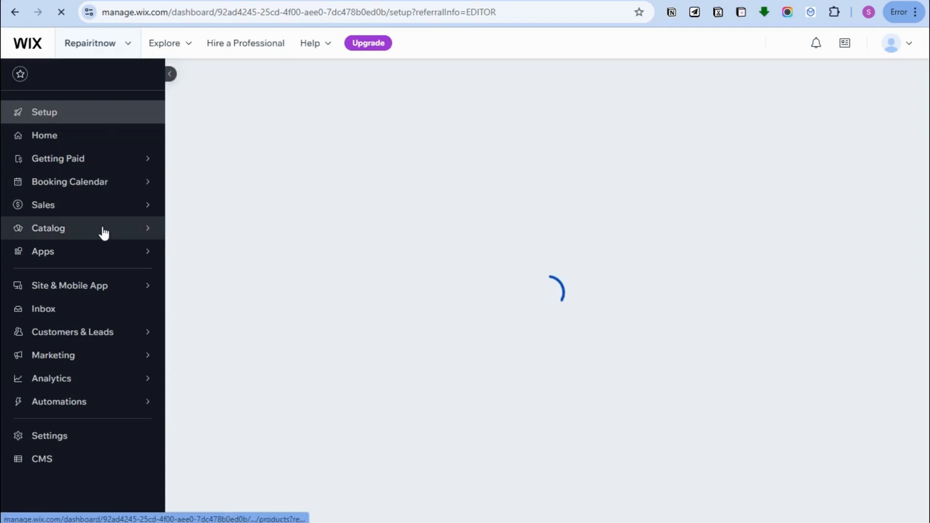
{"action": "mouse_move", "coordinate": [117, 236]}
{"action": "left_click", "coordinate": [222, 201]}
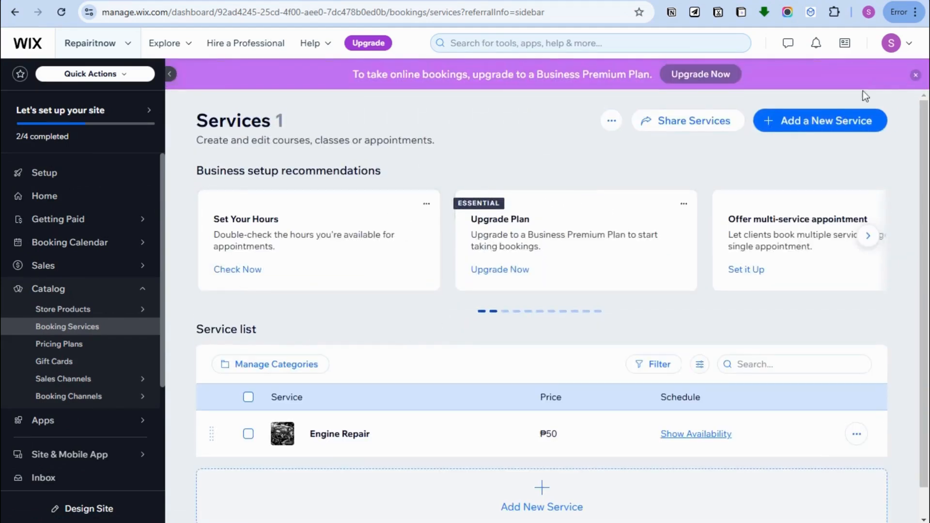
{"action": "left_click", "coordinate": [798, 125]}
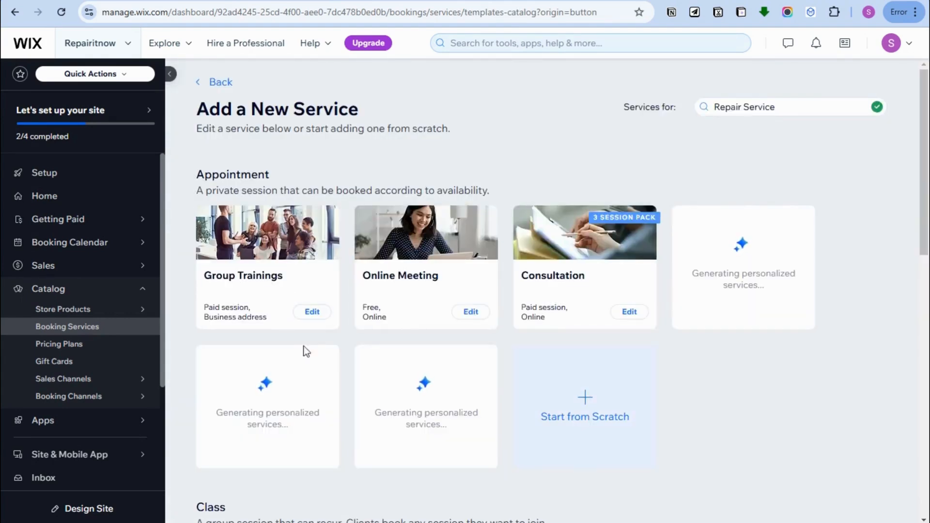
{"action": "left_click", "coordinate": [584, 409]}
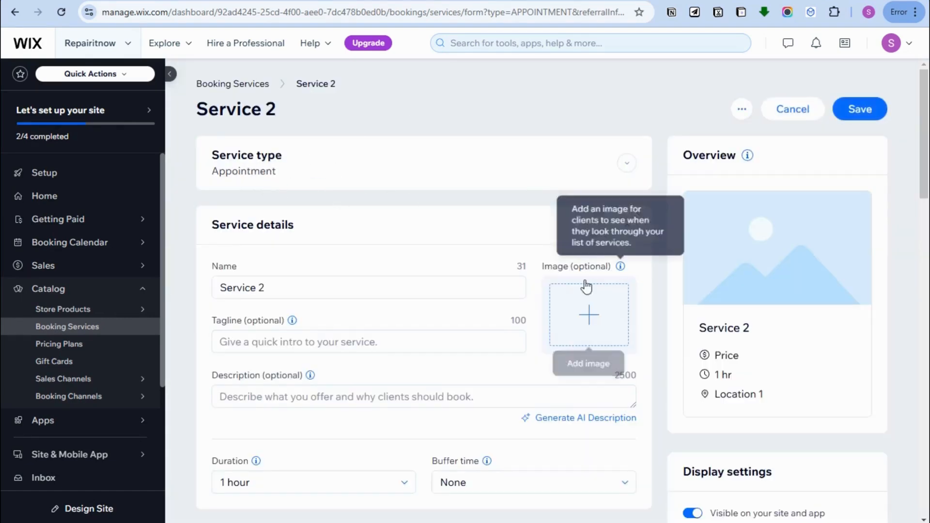
{"action": "scroll", "coordinate": [587, 228], "scroll_direction": "down", "scroll_amount": 3}
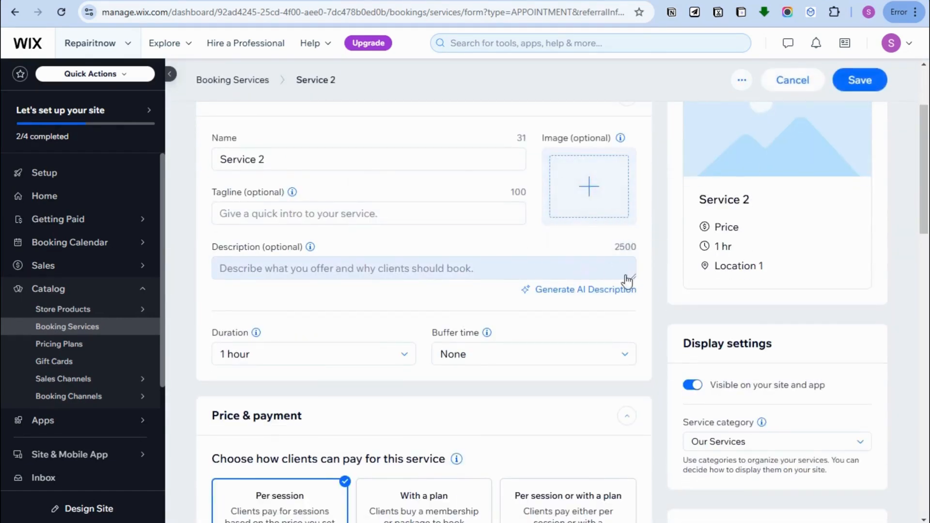
- Review the price, location and assigned staff settings in the new service's form
{"action": "scroll", "coordinate": [415, 303], "scroll_direction": "down", "scroll_amount": 9}
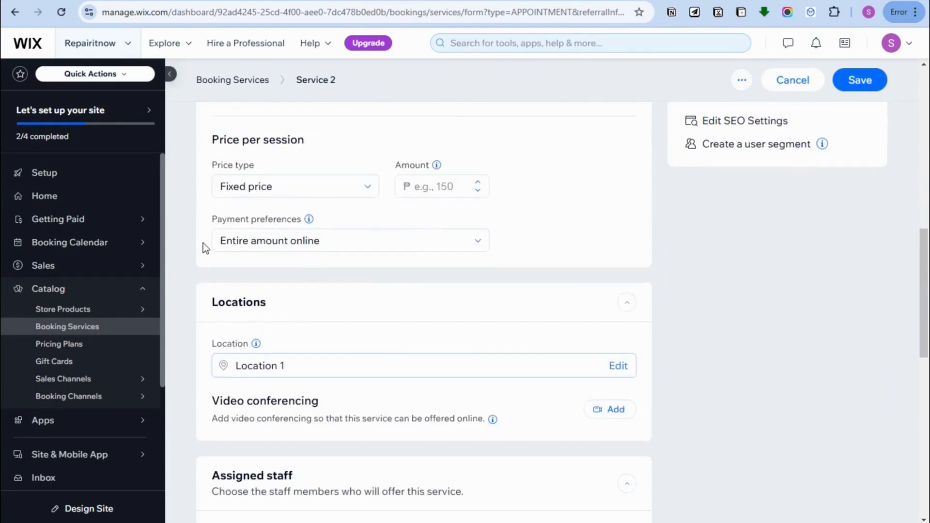
{"action": "scroll", "coordinate": [270, 324], "scroll_direction": "down", "scroll_amount": 3}
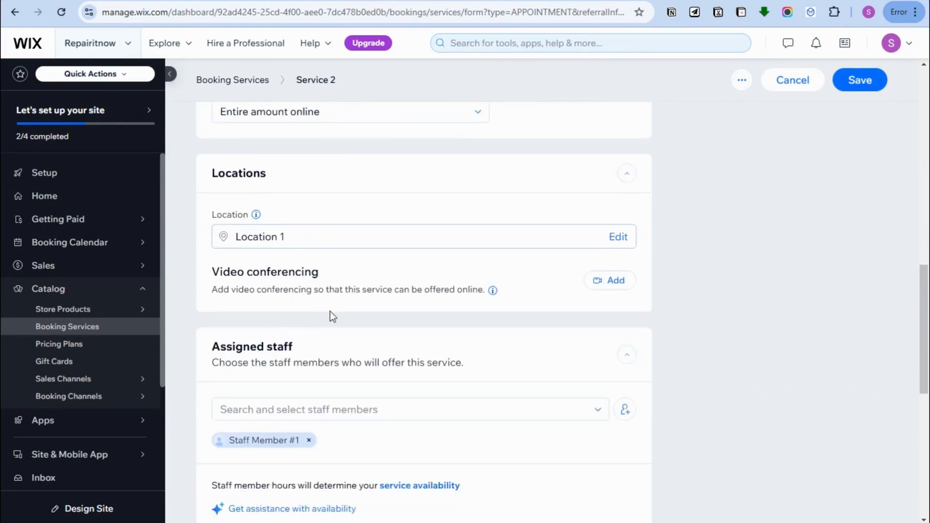
{"action": "scroll", "coordinate": [330, 312], "scroll_direction": "down", "scroll_amount": 9}
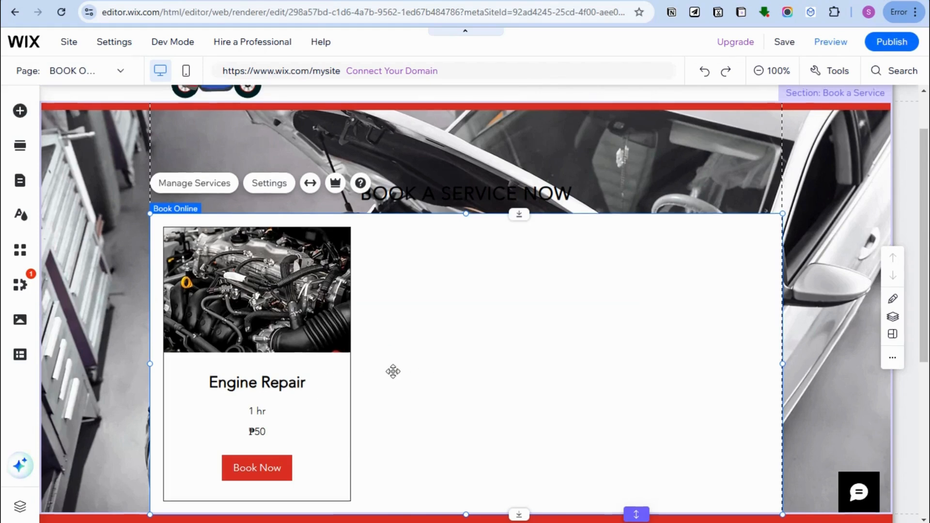
- Replace the placeholder telephone and fax numbers under Call Us in the Book Online page's footer with the business's numbers
{"action": "scroll", "coordinate": [394, 364], "scroll_direction": "up", "scroll_amount": 2}
{"action": "scroll", "coordinate": [480, 410], "scroll_direction": "down", "scroll_amount": 5}
{"action": "scroll", "coordinate": [481, 409], "scroll_direction": "down", "scroll_amount": 3}
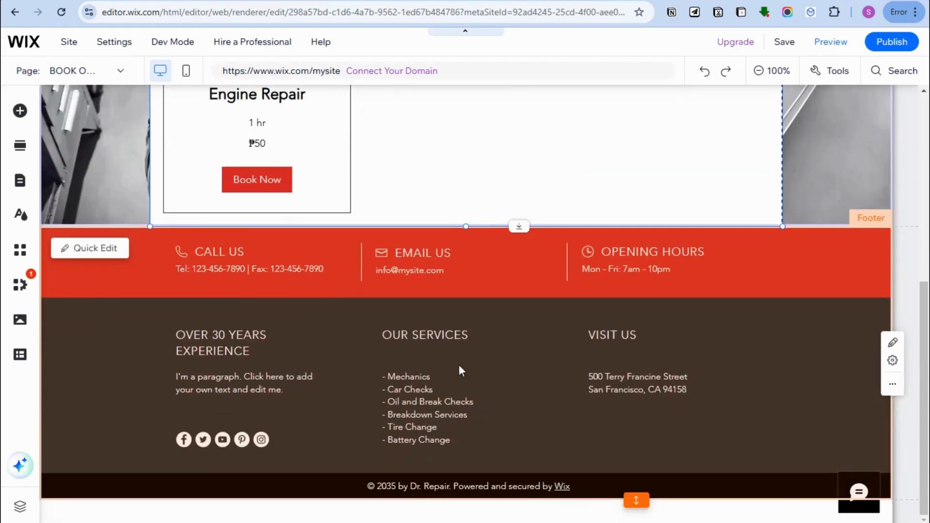
{"action": "double_click", "coordinate": [217, 262]}
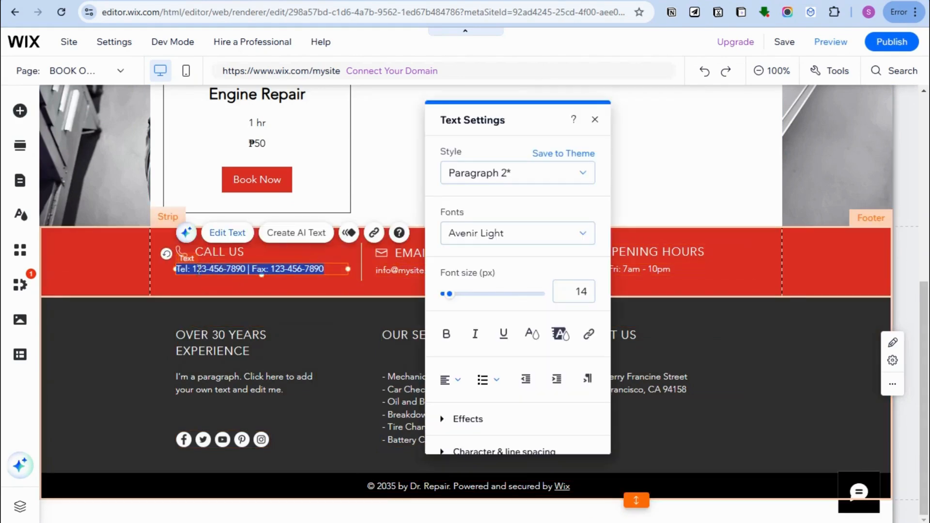
{"action": "left_click_drag", "start_coordinate": [197, 269], "coordinate": [243, 269]}
{"action": "type", "text": "58455784"}
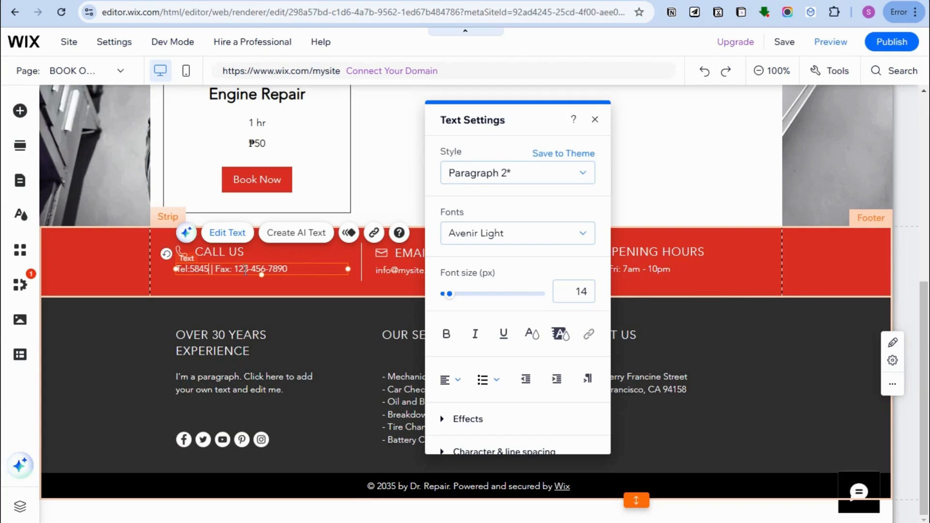
{"action": "left_click_drag", "start_coordinate": [253, 270], "coordinate": [343, 272]}
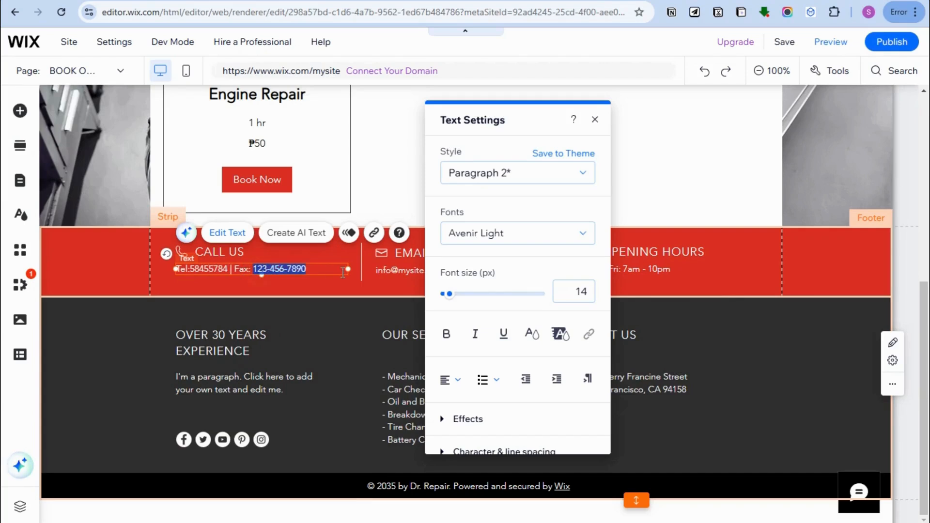
{"action": "type", "text": "625488"}
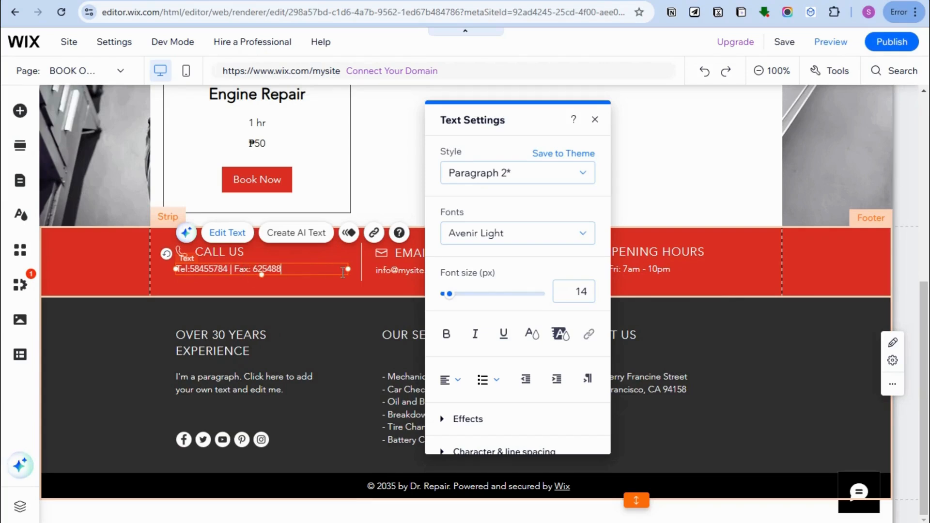
- Replace the placeholder domain in the footer's Email Us address with the business's domain
{"action": "left_click", "coordinate": [393, 281]}
{"action": "double_click", "coordinate": [403, 272]}
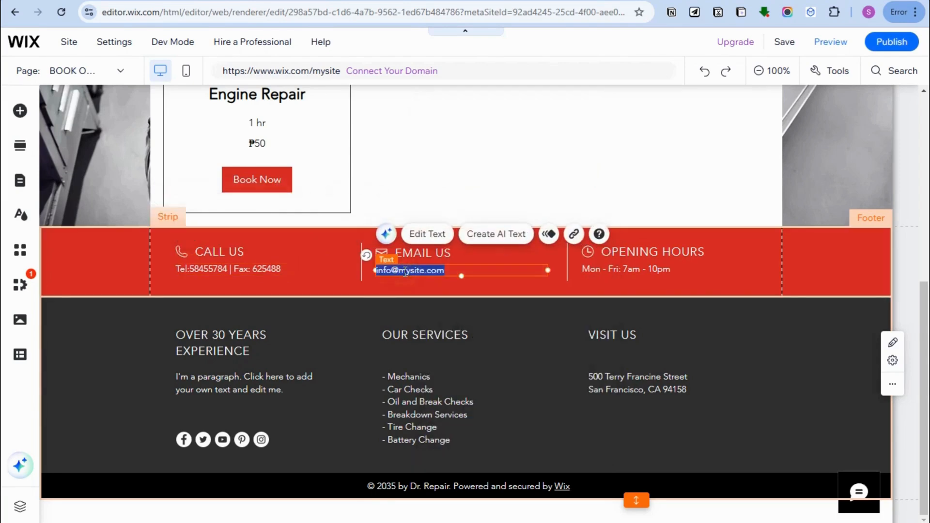
{"action": "left_click", "coordinate": [403, 272]}
{"action": "type", "text": "repair"}
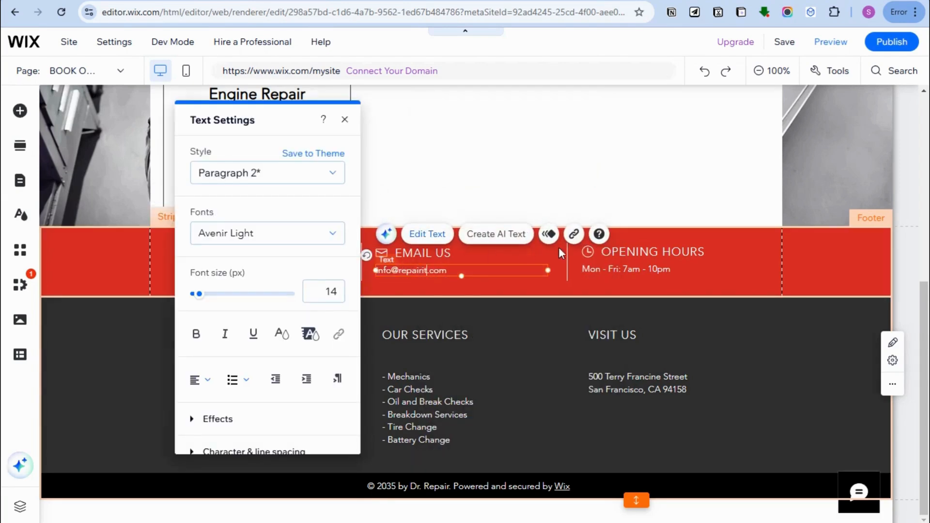
- Change the footer's opening hours to Mon - Fri: 5am - 11pm
{"action": "left_click", "coordinate": [623, 282]}
{"action": "left_click", "coordinate": [629, 280]}
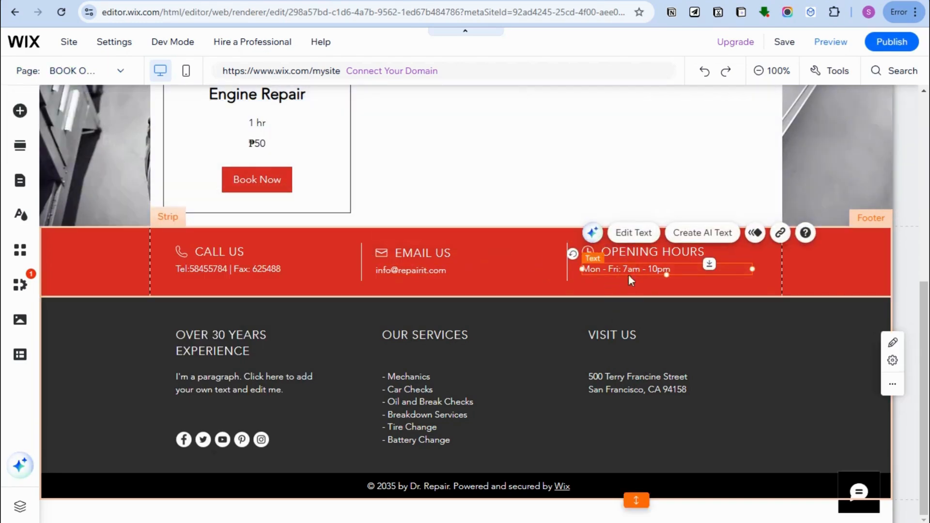
{"action": "double_click", "coordinate": [631, 267]}
{"action": "left_click", "coordinate": [632, 269]}
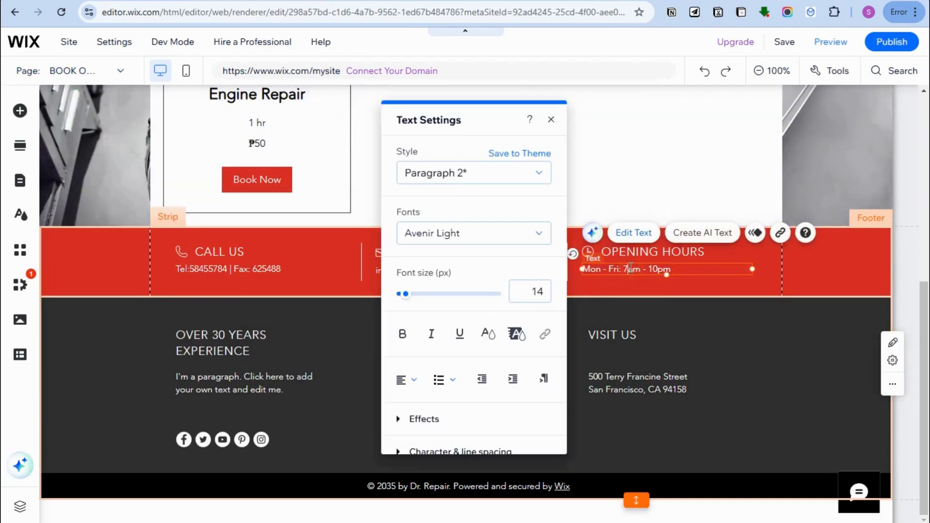
{"action": "type", "text": "5"}
{"action": "left_click", "coordinate": [643, 337]}
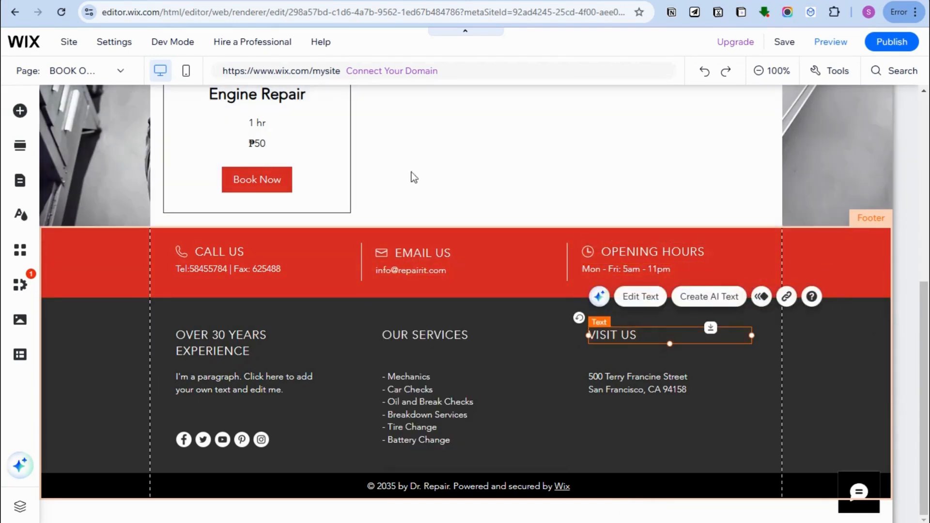
- Move the footer's services list up to about y 971 and the Visit Us address up closer to its heading
{"action": "left_click", "coordinate": [491, 310]}
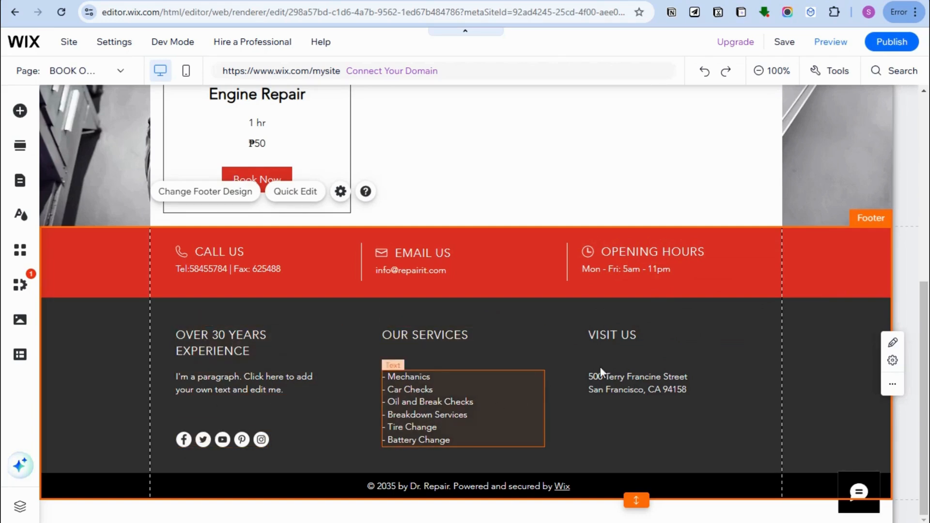
{"action": "left_click", "coordinate": [407, 378]}
{"action": "left_click_drag", "start_coordinate": [407, 377], "coordinate": [406, 367]}
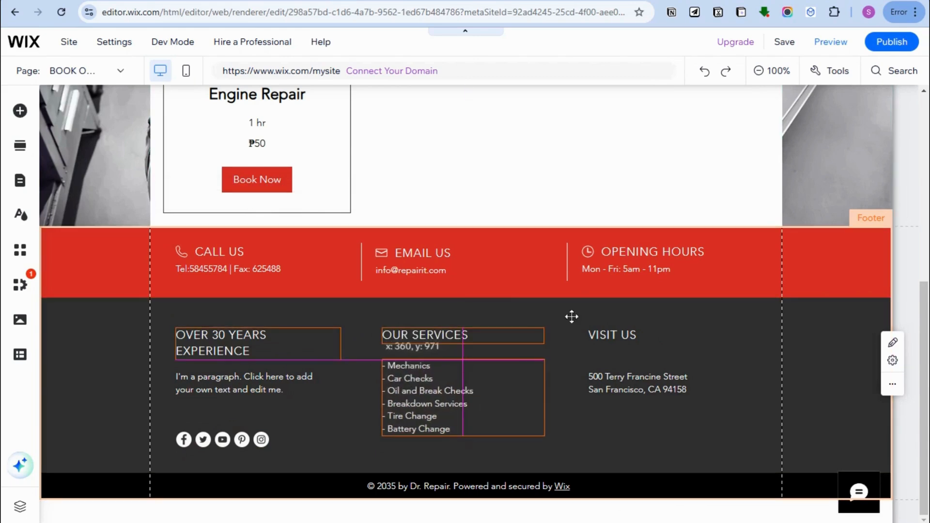
{"action": "left_click", "coordinate": [624, 370]}
{"action": "left_click_drag", "start_coordinate": [624, 370], "coordinate": [624, 367]}
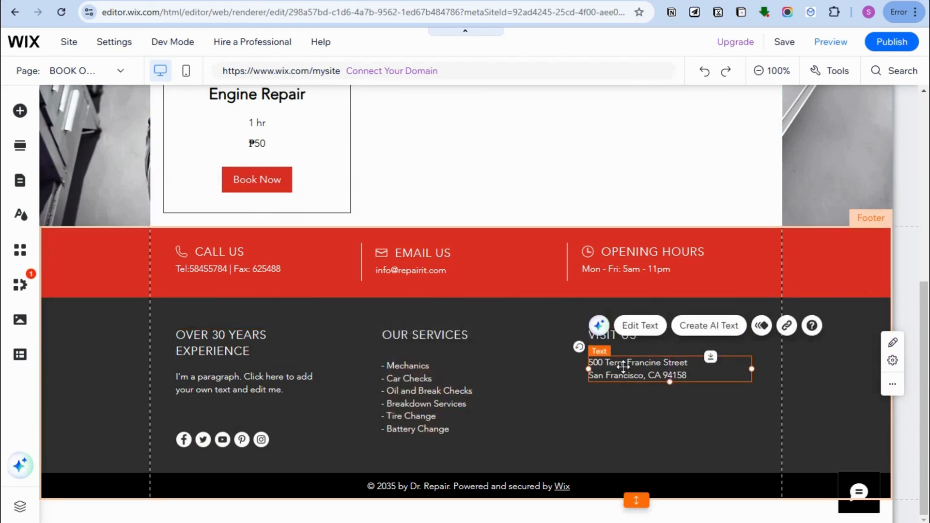
{"action": "triple_click", "coordinate": [623, 367]}
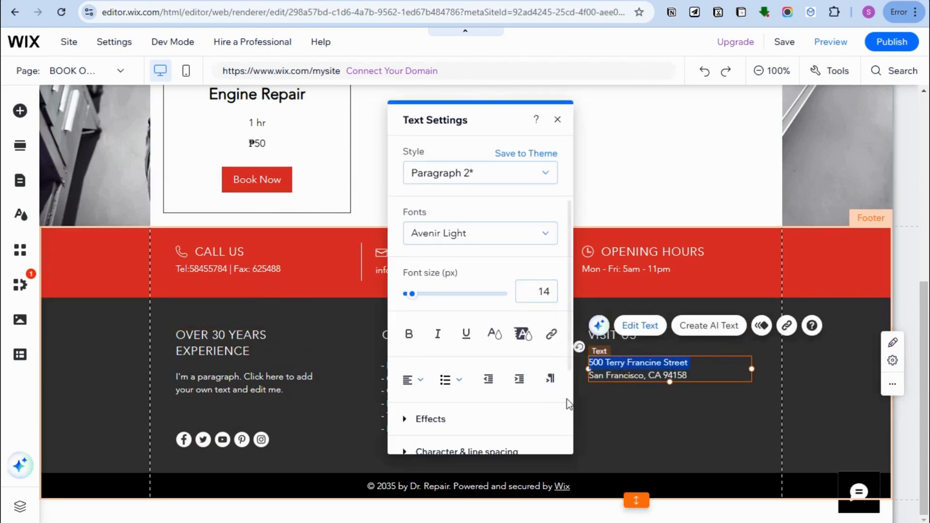
{"action": "left_click", "coordinate": [629, 414]}
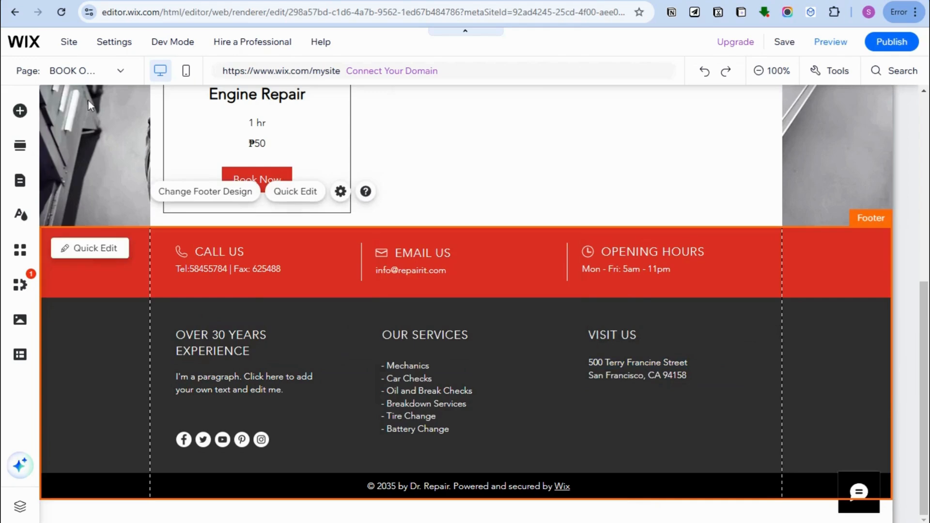
- Try to replace the web address linked to the Twitter icon in the footer's social bar
{"action": "left_click", "coordinate": [182, 441]}
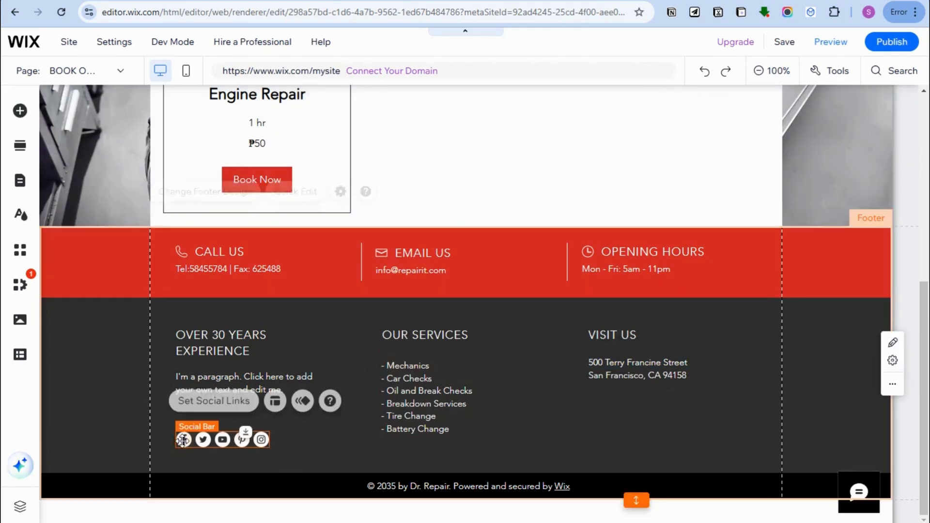
{"action": "left_click", "coordinate": [202, 403]}
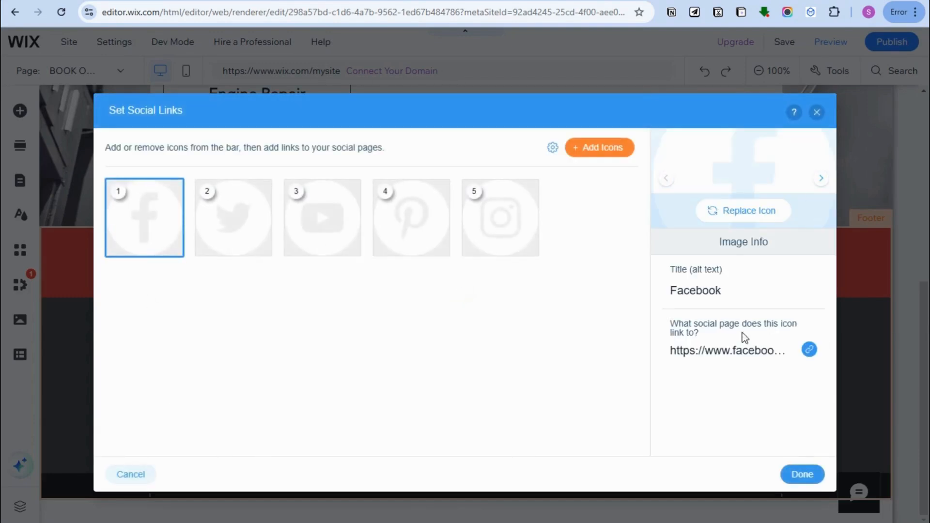
{"action": "mouse_move", "coordinate": [150, 227]}
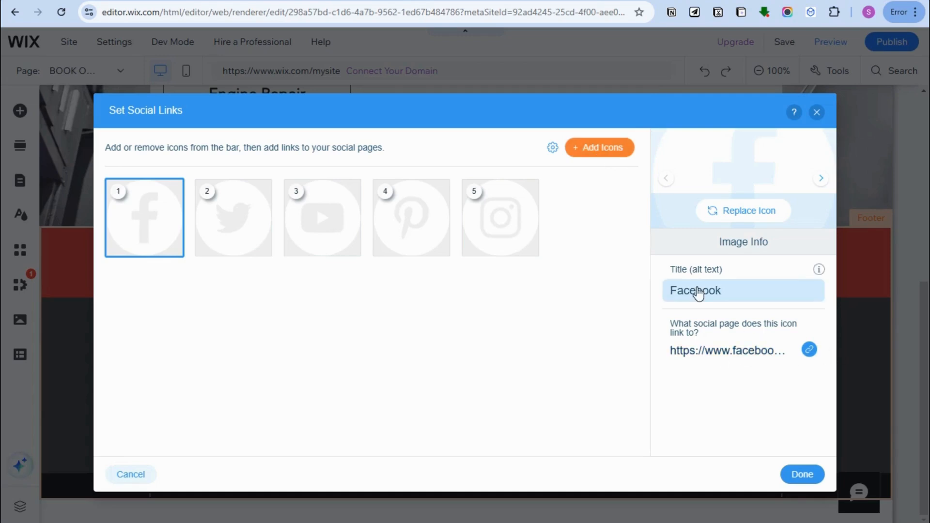
{"action": "left_click", "coordinate": [201, 225]}
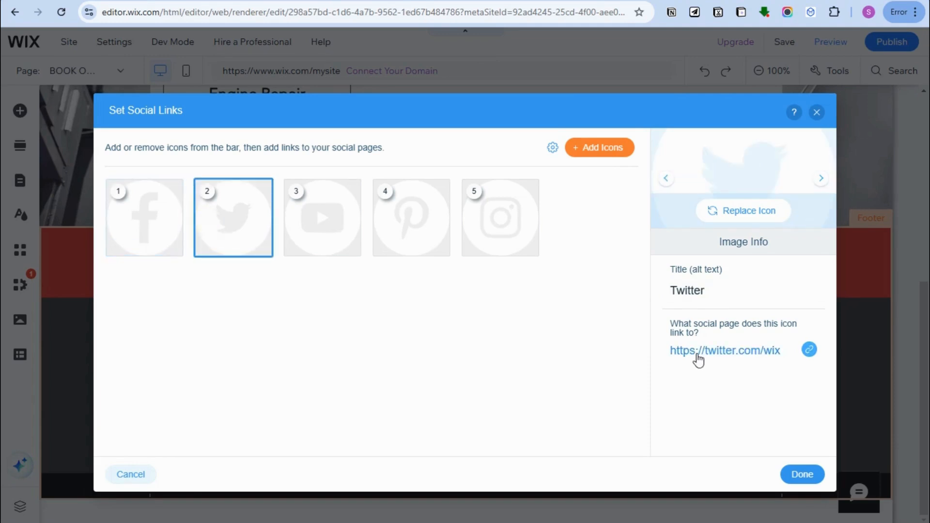
{"action": "left_click", "coordinate": [673, 354]}
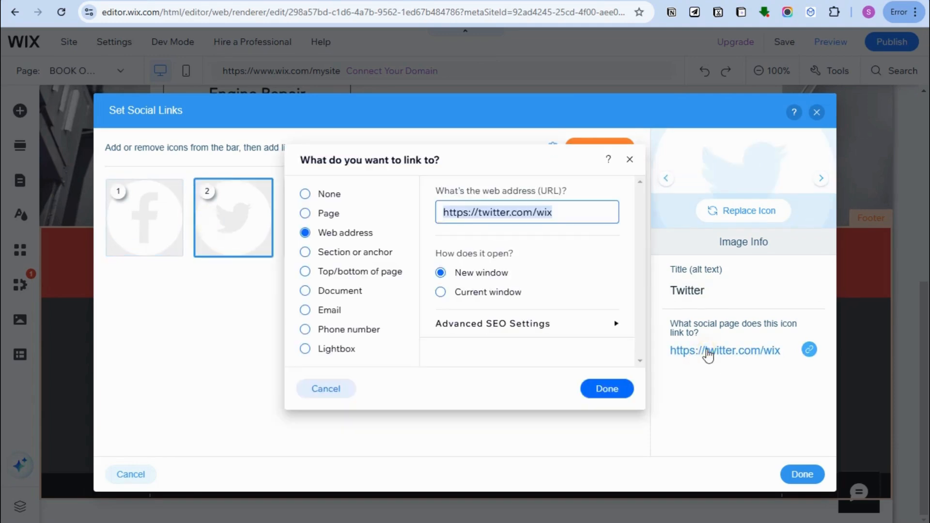
{"action": "key", "text": "BackSpace"}
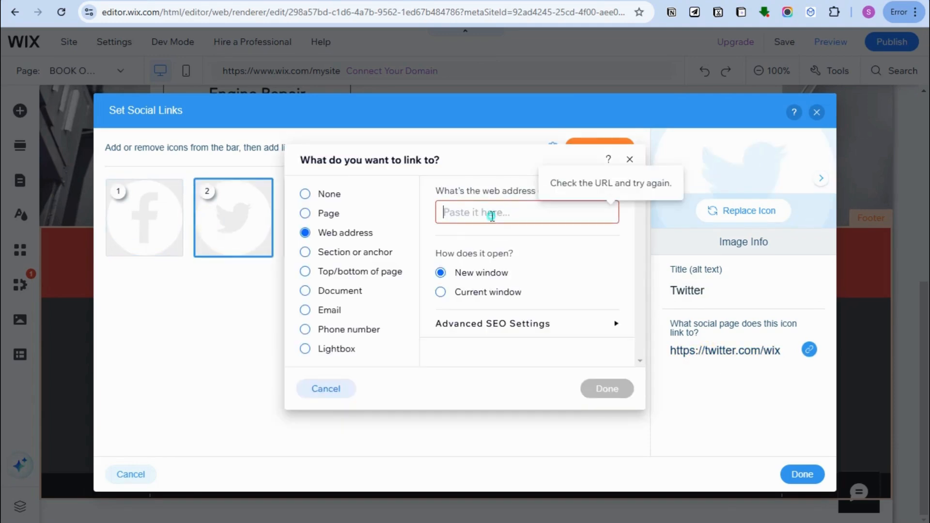
{"action": "right_click", "coordinate": [490, 221]}
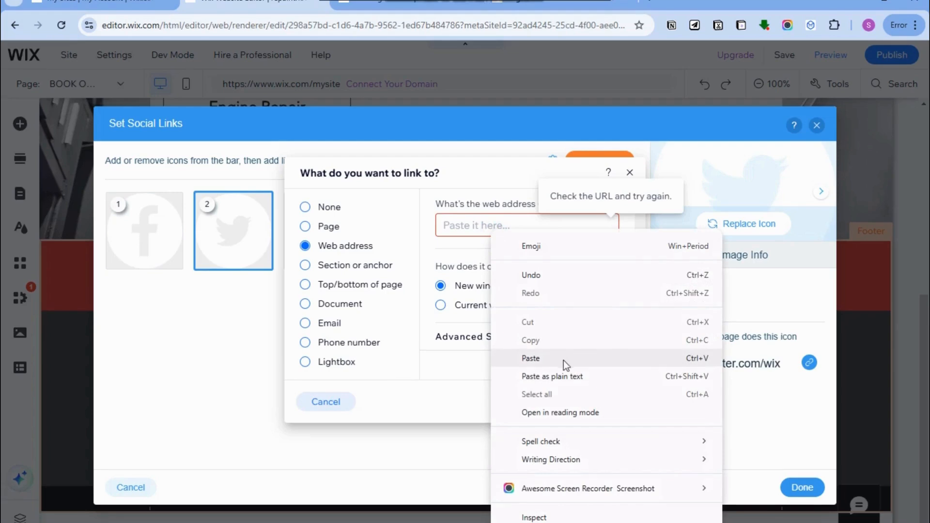
{"action": "left_click", "coordinate": [815, 126]}
{"action": "left_click", "coordinate": [816, 126]}
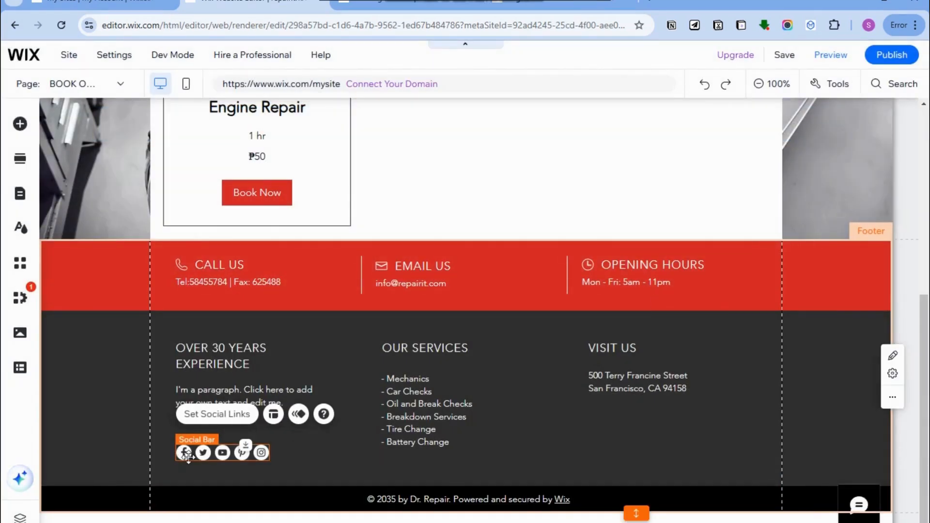
{"action": "scroll", "coordinate": [625, 422], "scroll_direction": "up", "scroll_amount": 10}
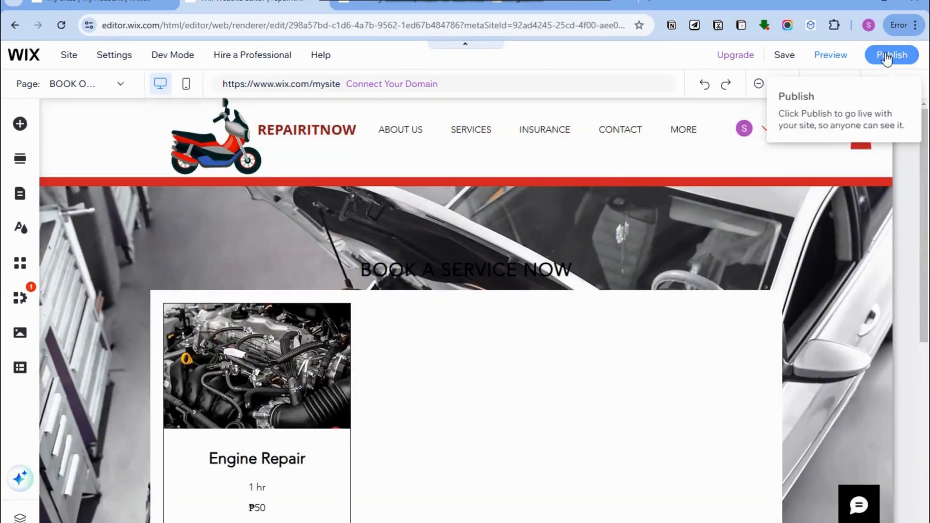
{"action": "right_click", "coordinate": [491, 230]}
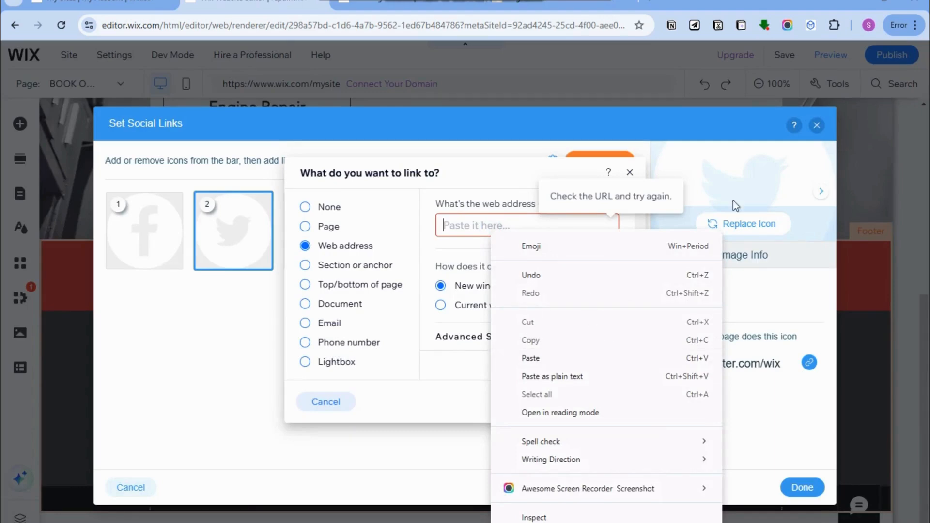
{"action": "left_click", "coordinate": [819, 128]}
{"action": "left_click", "coordinate": [816, 127]}
{"action": "left_click", "coordinate": [815, 127]}
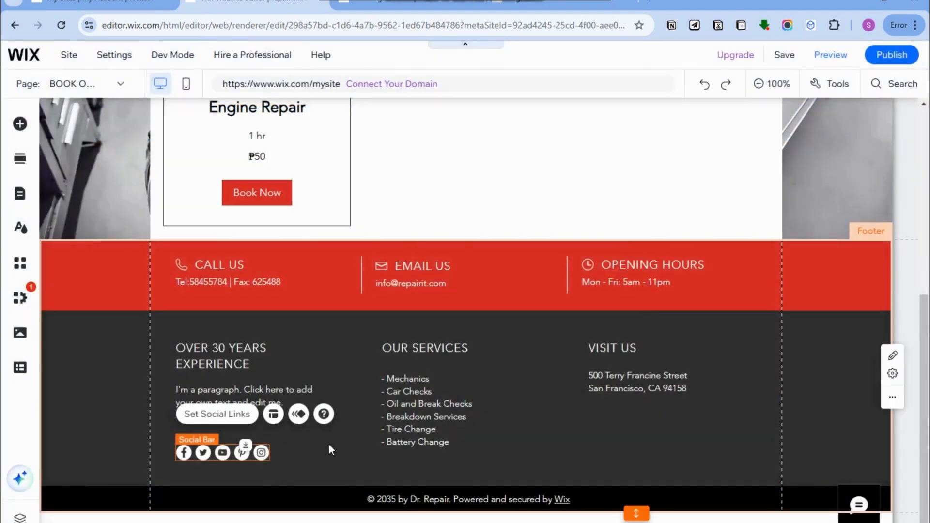